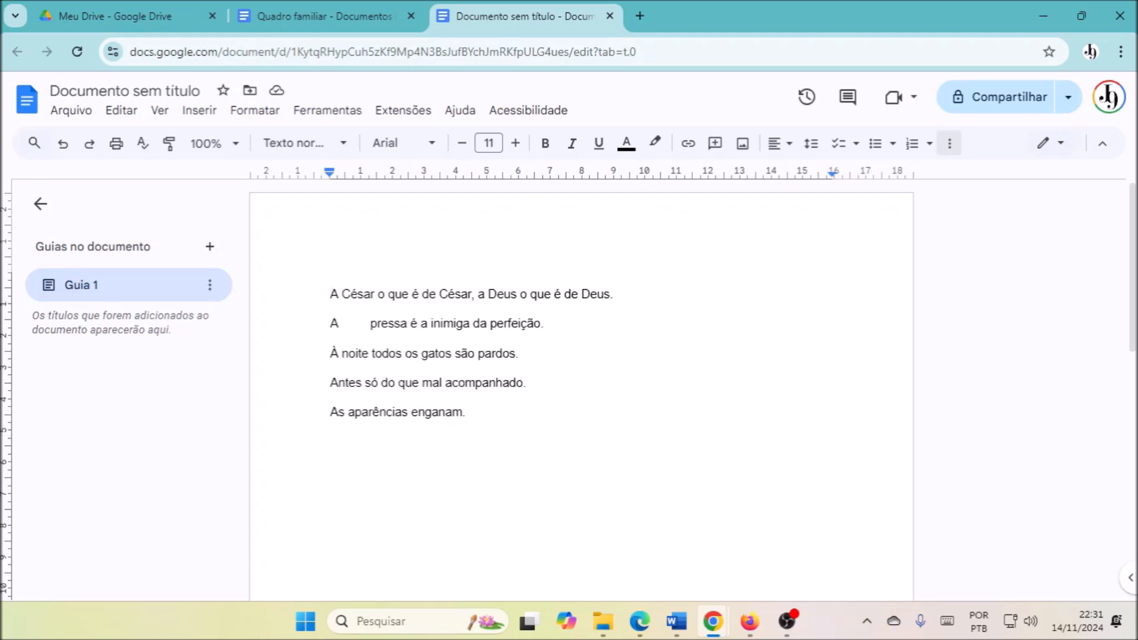
Delete the second "César" and the space before it in the first line, just before the comma.
{"action": "key", "text": "ctrl+Right"}
{"action": "key", "text": "ctrl+Right"}
{"action": "key", "text": "ctrl+Right"}
{"action": "key", "text": "ctrl+Right"}
{"action": "key", "text": "ctrl+Right"}
{"action": "key", "text": "ctrl+Right"}
{"action": "key", "text": "ctrl+shift+Right"}
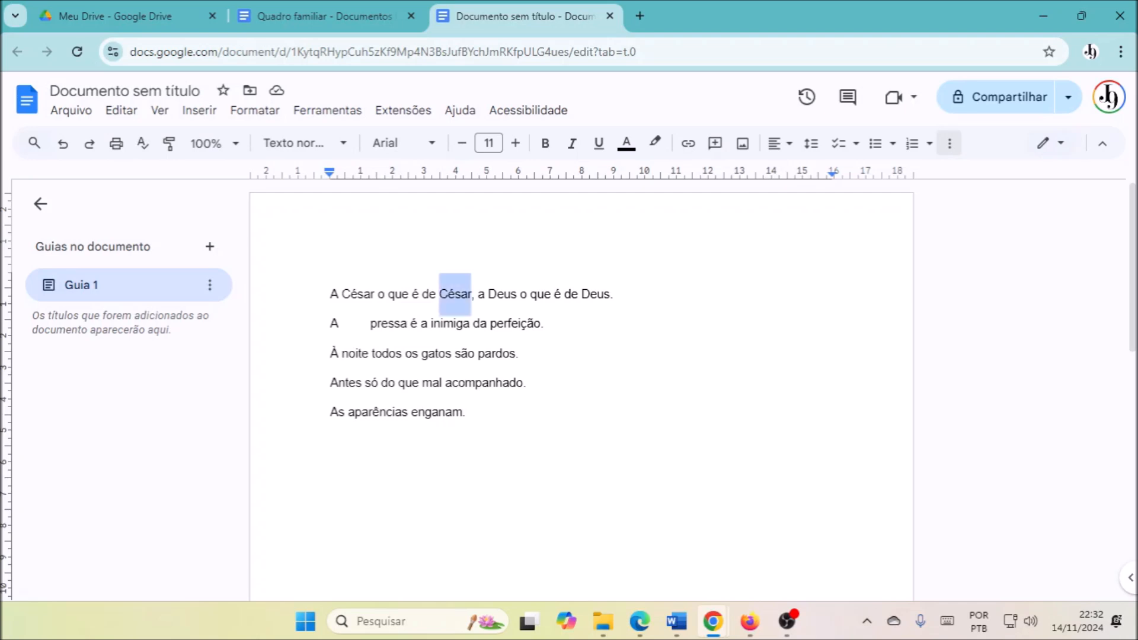
{"action": "key", "text": "BackSpace"}
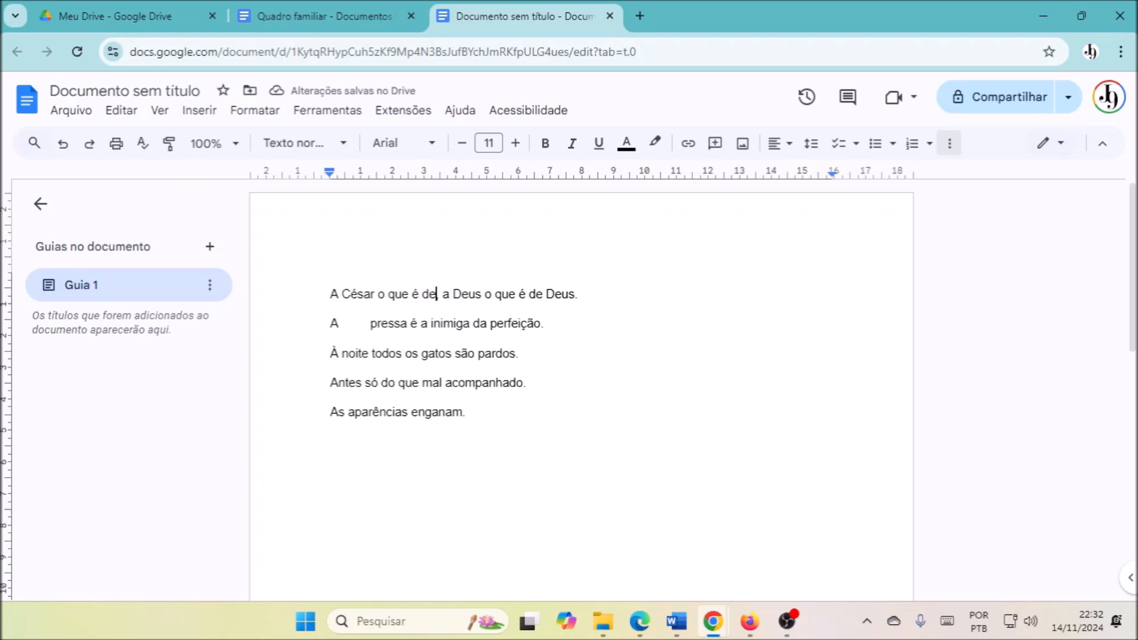
{"action": "key", "text": "BackSpace"}
{"action": "key", "text": "ctrl+z"}
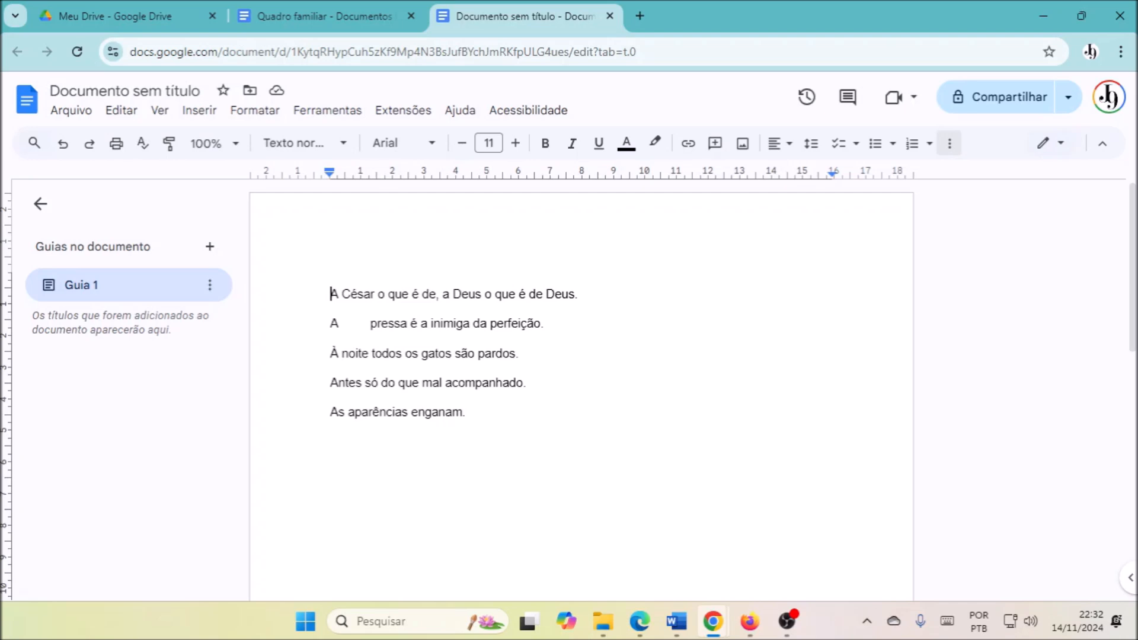
Delete the word "inimiga" from the second line.
{"action": "left_click", "coordinate": [434, 323]}
{"action": "key", "text": "Home"}
{"action": "key", "text": "Right"}
{"action": "key", "text": "Right"}
{"action": "key", "text": "ctrl+Right"}
{"action": "key", "text": "ctrl+Right"}
{"action": "key", "text": "ctrl+Right"}
{"action": "key", "text": "ctrl+shift+Right"}
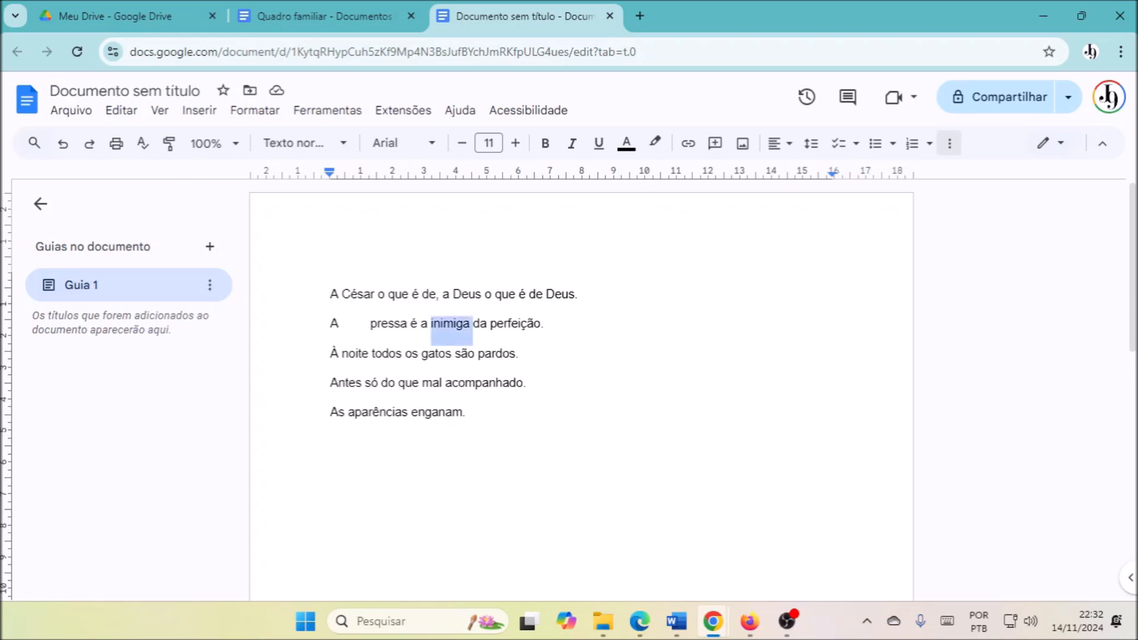
{"action": "key", "text": "Delete"}
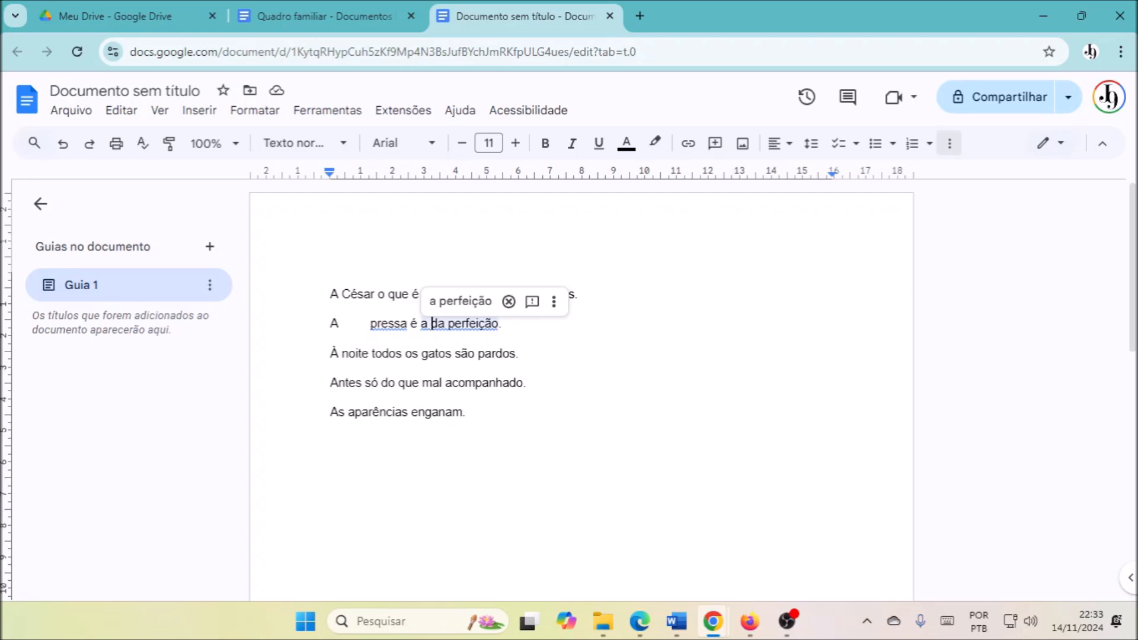
Insert the word "cESAR" between "é de" and the comma in the first line, separated from "de" by a space.
{"action": "key", "text": "Up"}
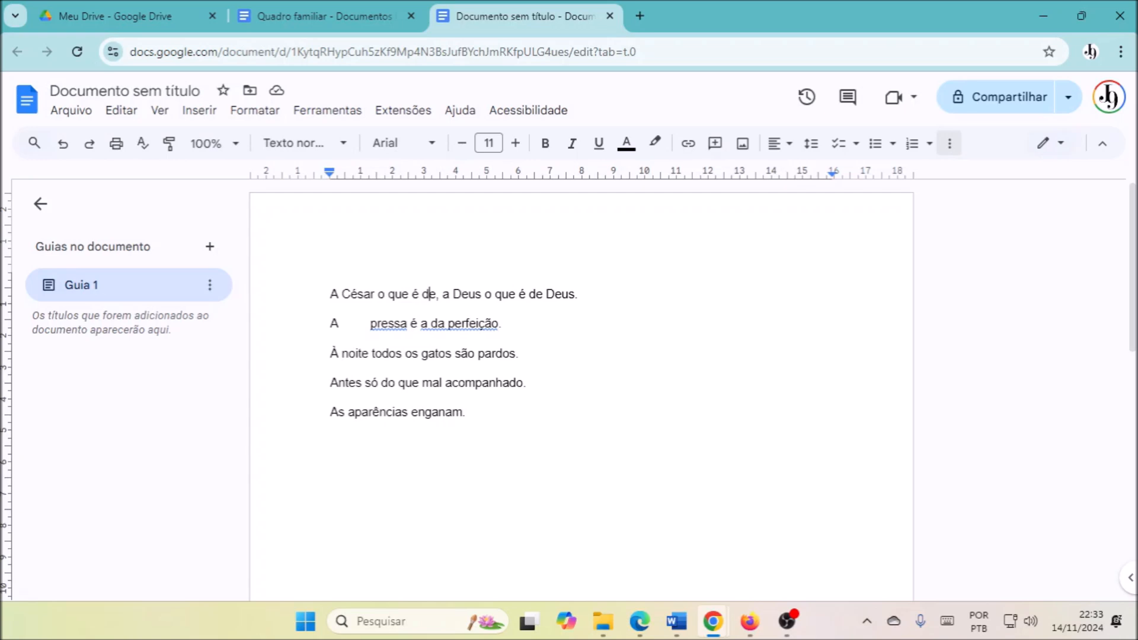
{"action": "key", "text": "Home"}
{"action": "key", "text": "ctrl+Right"}
{"action": "key", "text": "ctrl+Right"}
{"action": "key", "text": "ctrl+Right"}
{"action": "key", "text": "ctrl+Right"}
{"action": "key", "text": "ctrl+Right"}
{"action": "key", "text": "ctrl+Right"}
{"action": "type", "text": "de "}
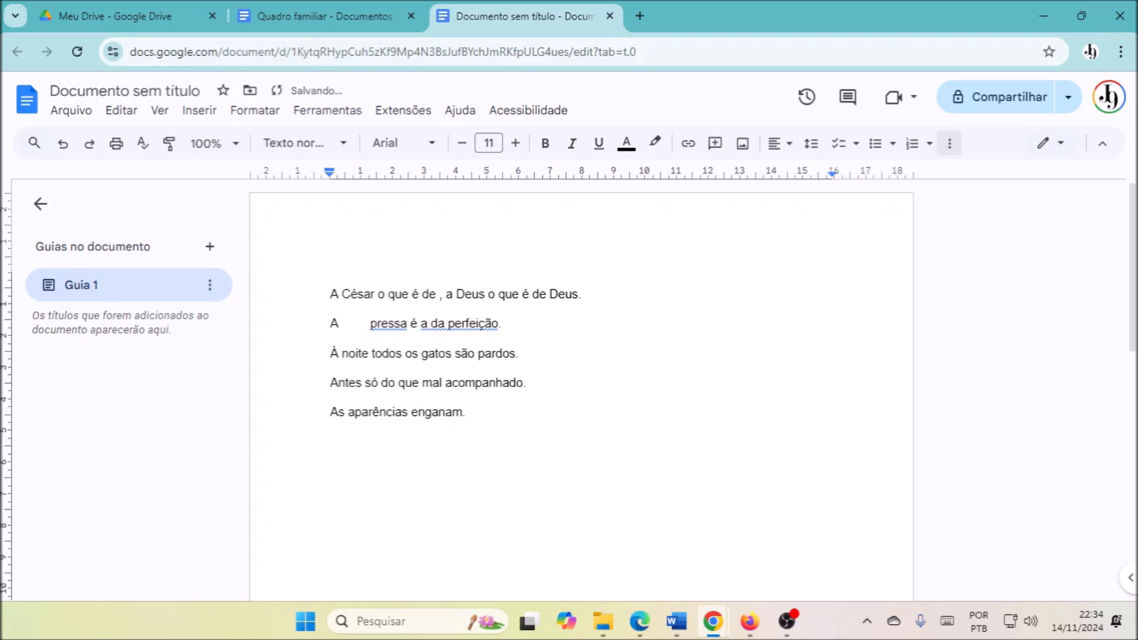
{"action": "type", "text": "cESAR"}
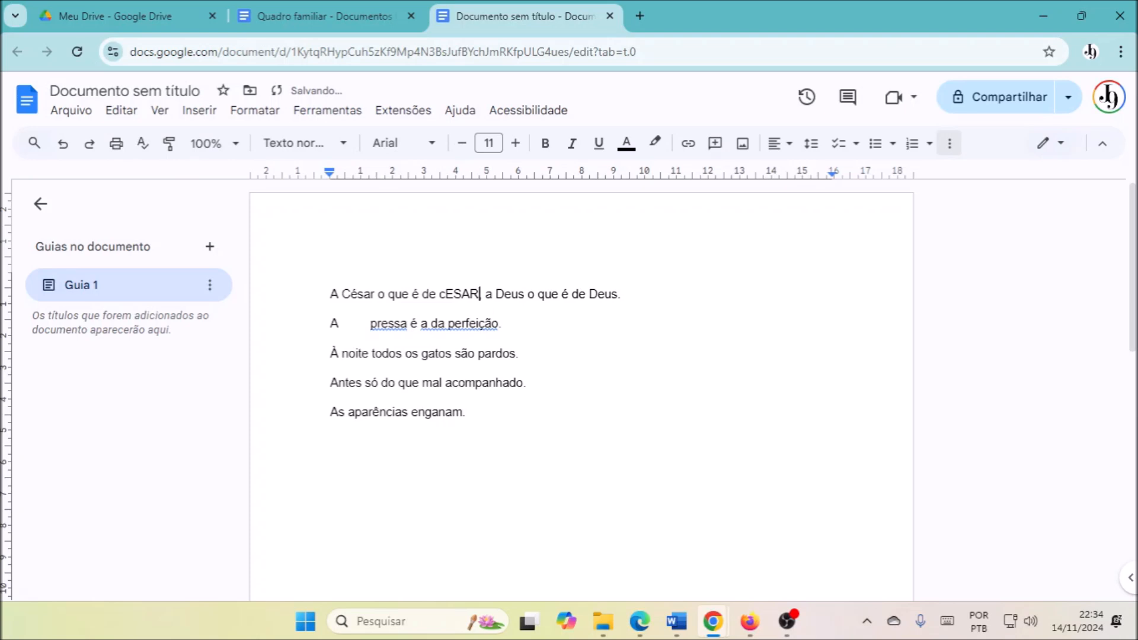
Review the first line word by word from its beginning through the inserted "cESAR".
{"action": "key", "text": "Home"}
{"action": "key", "text": "ctrl+Right"}
{"action": "key", "text": "ctrl+Right"}
{"action": "key", "text": "ctrl+Right"}
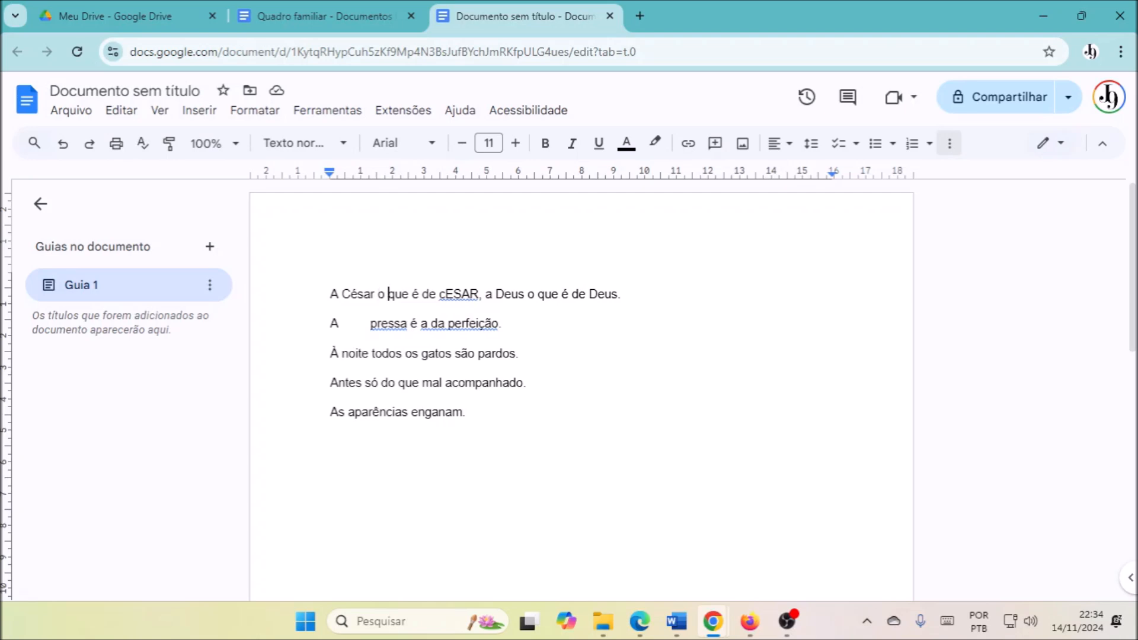
{"action": "key", "text": "ctrl+Right"}
{"action": "key", "text": "ctrl+Right"}
{"action": "key", "text": "ctrl+Right"}
{"action": "key", "text": "ctrl+Right"}
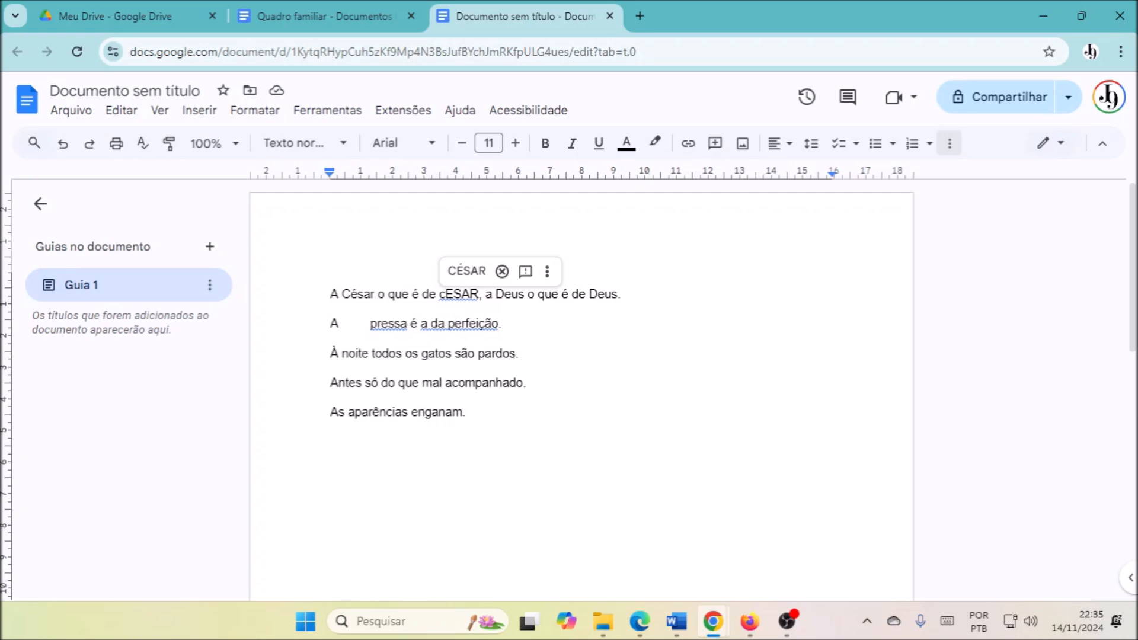
Insert the word "INIMIGA" before "da perfeição" in the second line.
{"action": "key", "text": "Down"}
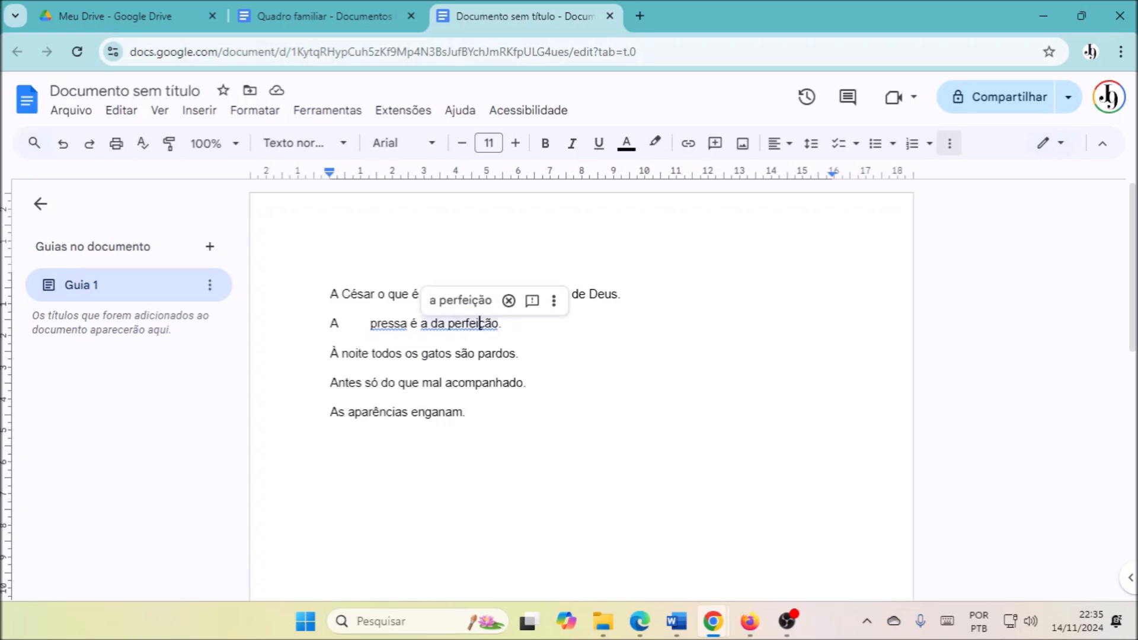
{"action": "key", "text": "Home"}
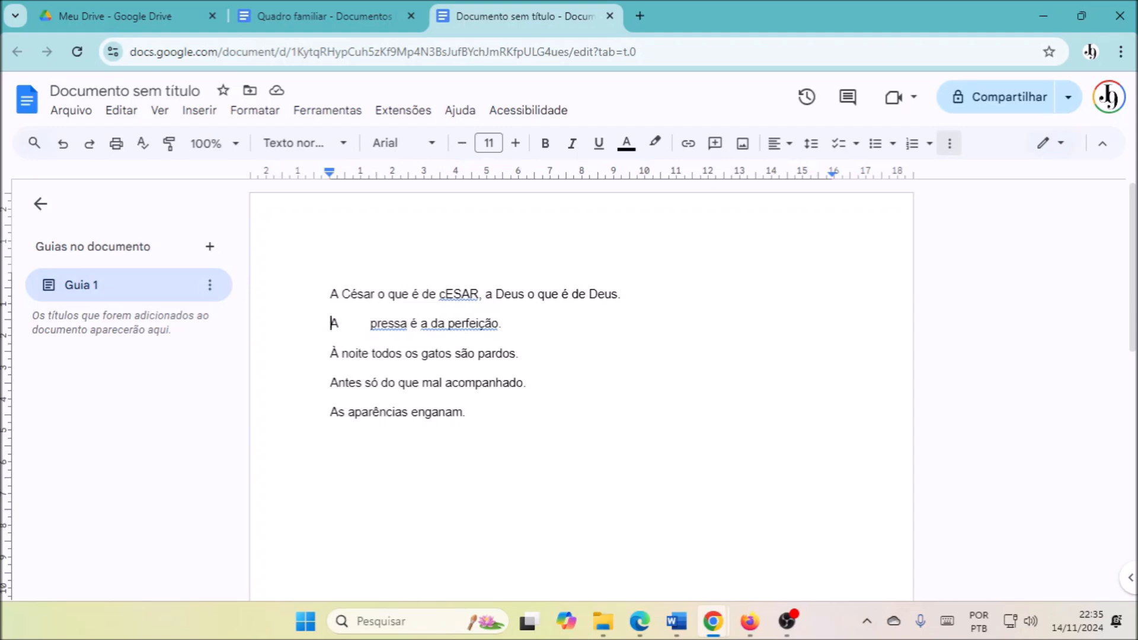
{"action": "key", "text": "ctrl+Right"}
{"action": "key", "text": "ctrl+Right"}
{"action": "key", "text": "ctrl+Right"}
{"action": "key", "text": "ctrl+Right"}
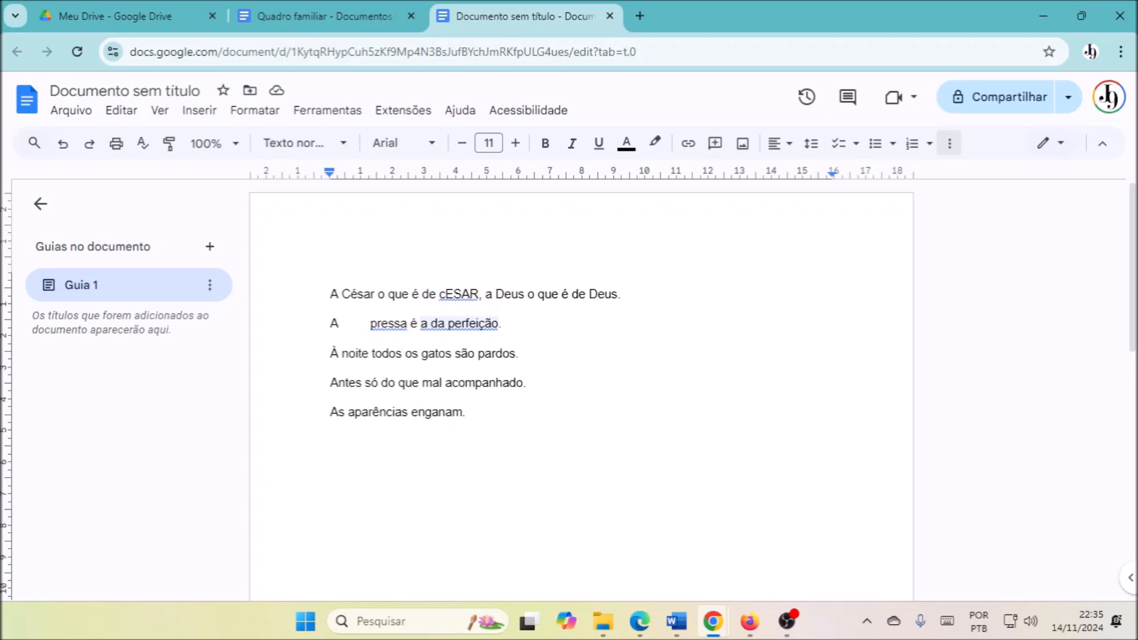
{"action": "key", "text": "ctrl+Right"}
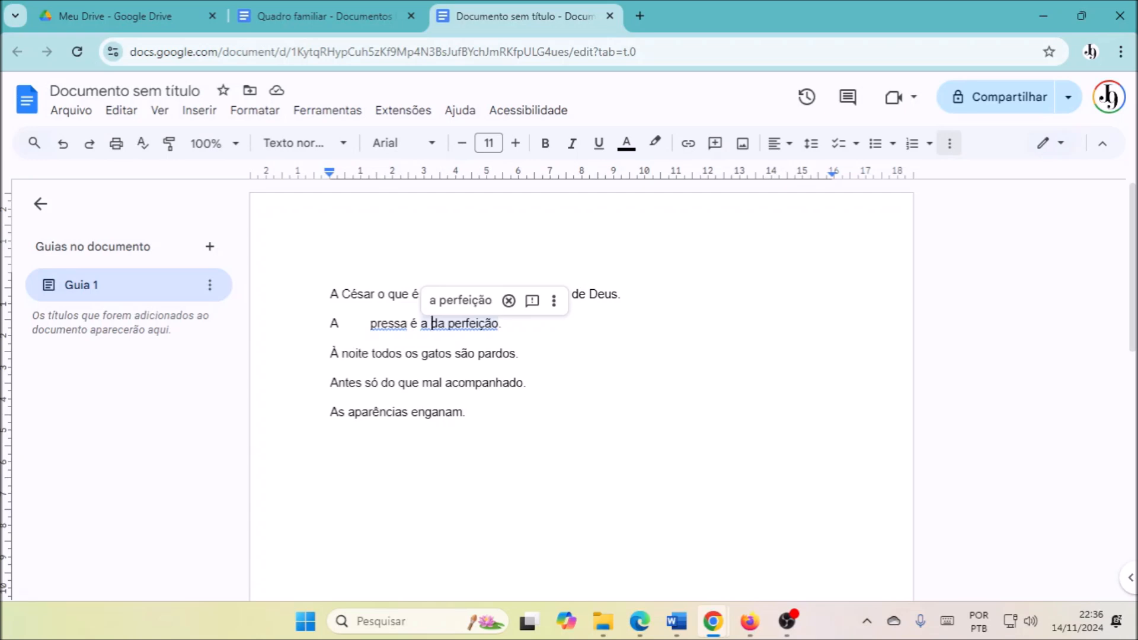
{"action": "type", "text": "INIMI"}
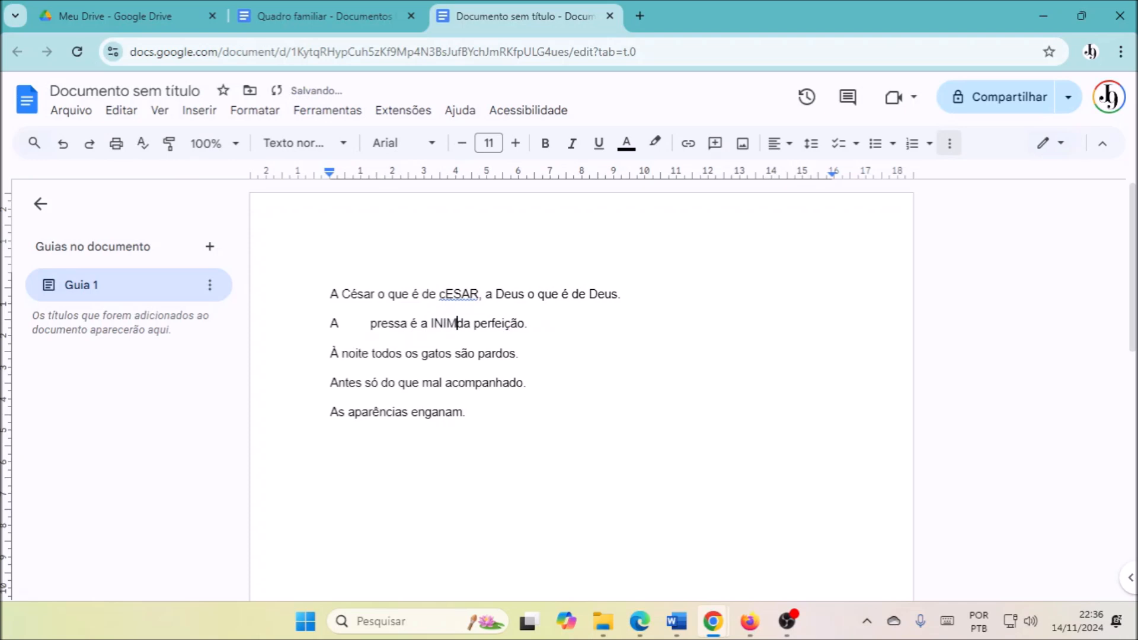
{"action": "type", "text": "GA"}
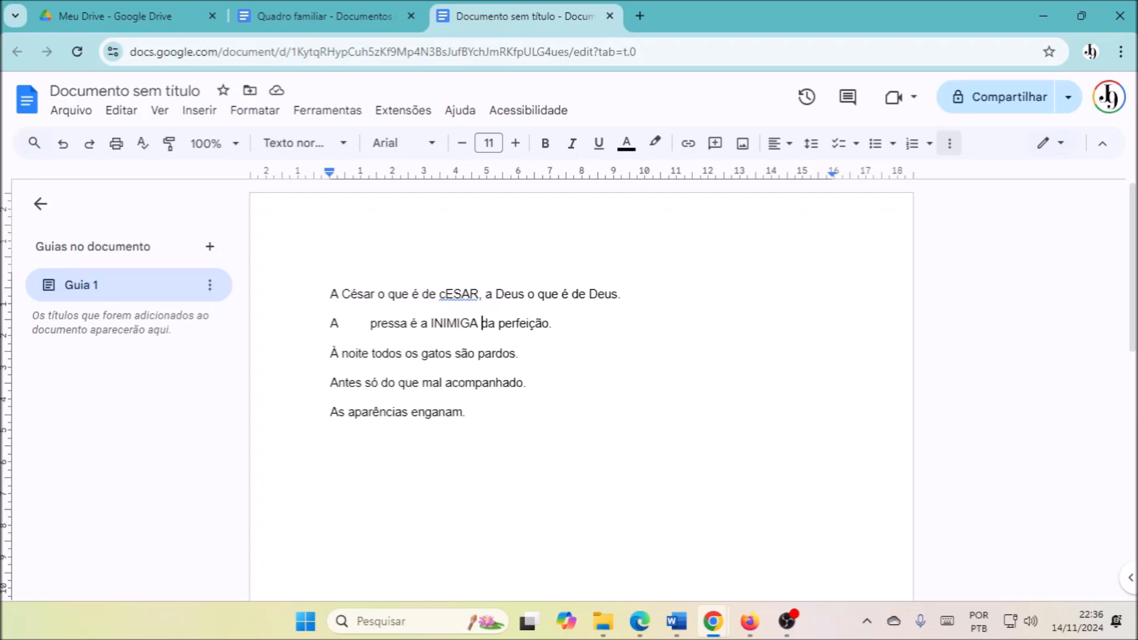
Review the second line word by word, then check the lines around it.
{"action": "key", "text": "Home"}
{"action": "key", "text": "Right"}
{"action": "key", "text": "Right"}
{"action": "key", "text": "ctrl+Right"}
{"action": "key", "text": "ctrl+Right"}
{"action": "key", "text": "ctrl+Right"}
{"action": "key", "text": "ctrl+Right"}
{"action": "key", "text": "ctrl+Right"}
{"action": "key", "text": "Down"}
{"action": "key", "text": "Up"}
{"action": "key", "text": "Up"}
{"action": "key", "text": "Down"}
Insert a blank line at the very beginning of the document, above the first proverb.
{"action": "key", "text": "ctrl+Home"}
{"action": "key", "text": "Return"}
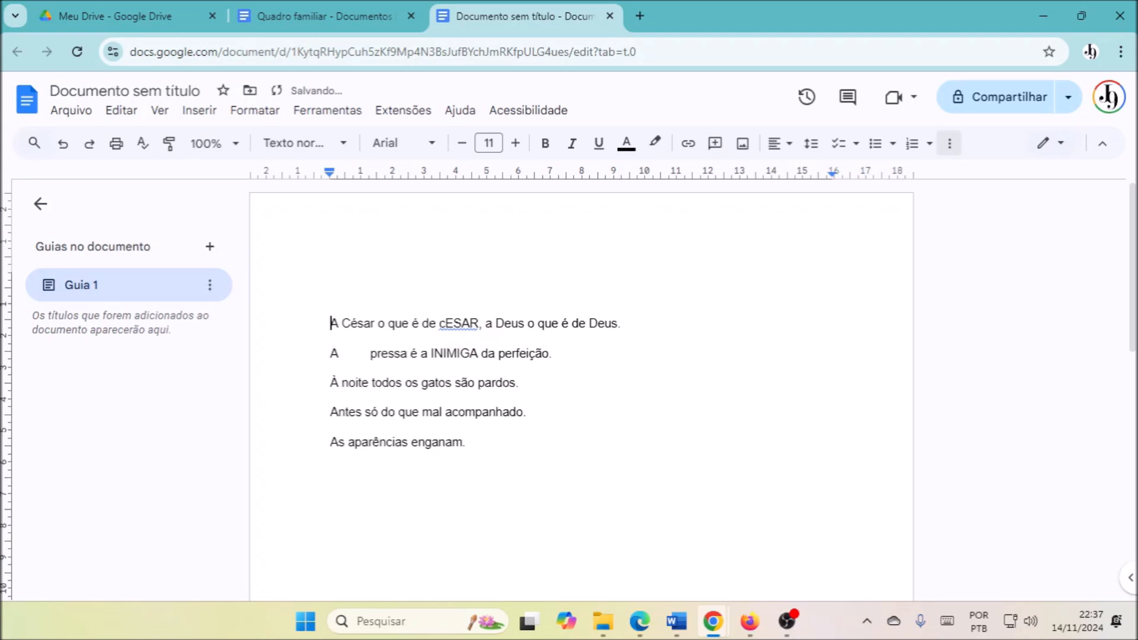
{"action": "key", "text": "Up"}
{"action": "left_click", "coordinate": [331, 323]}
{"action": "left_click", "coordinate": [331, 294]}
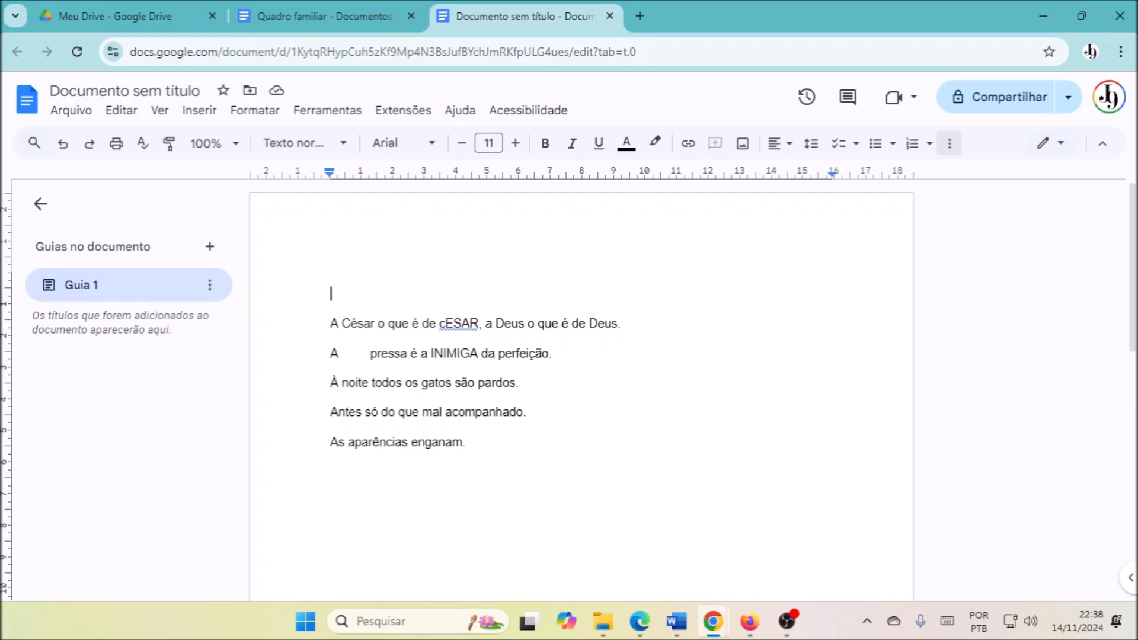
Add a second blank line above the first proverb, then delete that extra line.
{"action": "left_click", "coordinate": [331, 323]}
{"action": "key", "text": "Return"}
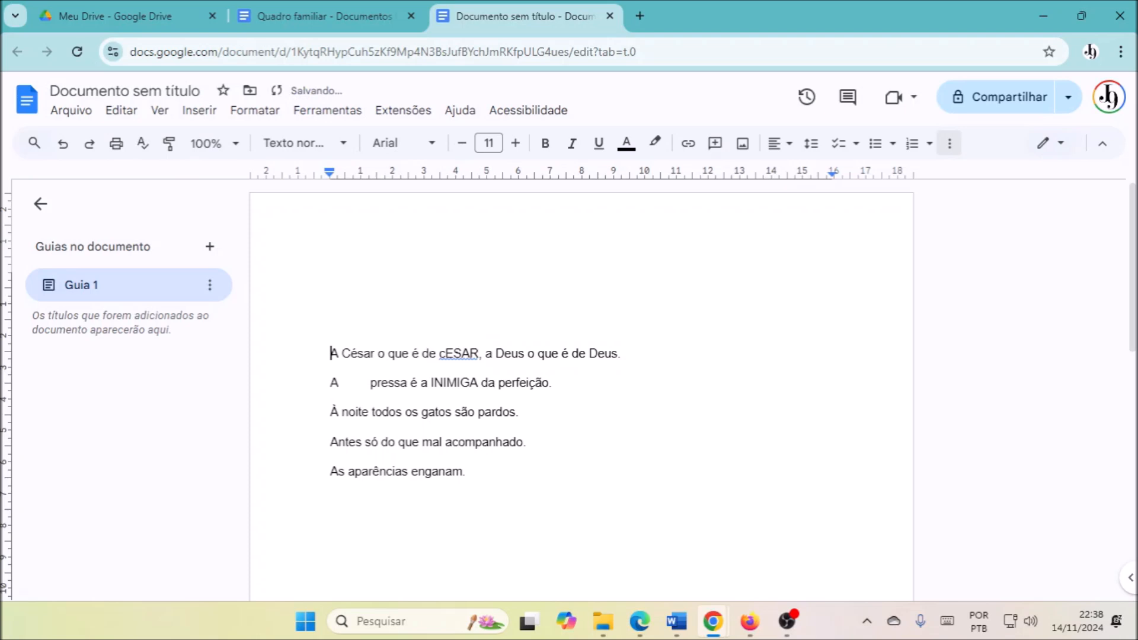
{"action": "key", "text": "Up"}
{"action": "key", "text": "Down"}
{"action": "key", "text": "Delete"}
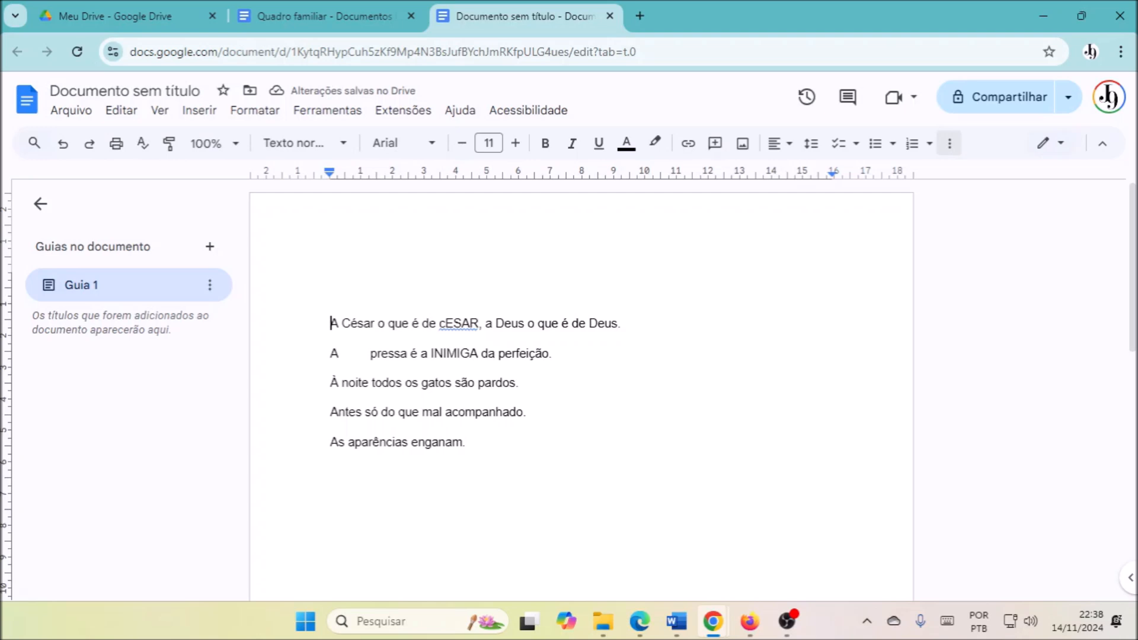
{"action": "key", "text": "Up"}
{"action": "key", "text": "Down"}
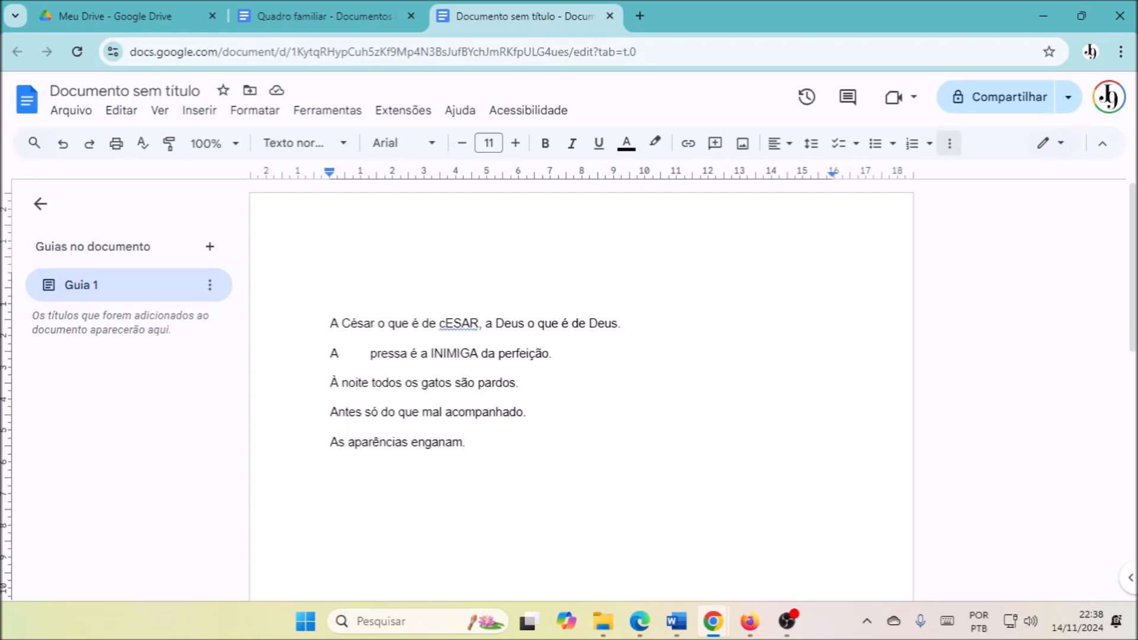
Split the first proverb after "cESAR," so that "a Deus o que é de Deus." starts a new line.
{"action": "key", "text": "Up"}
{"action": "left_click", "coordinate": [331, 323]}
{"action": "key", "text": "ctrl+Right"}
{"action": "key", "text": "ctrl+Right"}
{"action": "key", "text": "ctrl+Right"}
{"action": "key", "text": "ctrl+Right"}
{"action": "key", "text": "ctrl+Right"}
{"action": "key", "text": "ctrl+Right"}
{"action": "key", "text": "ctrl+Right"}
{"action": "key", "text": "ctrl+Right"}
{"action": "key", "text": "Return"}
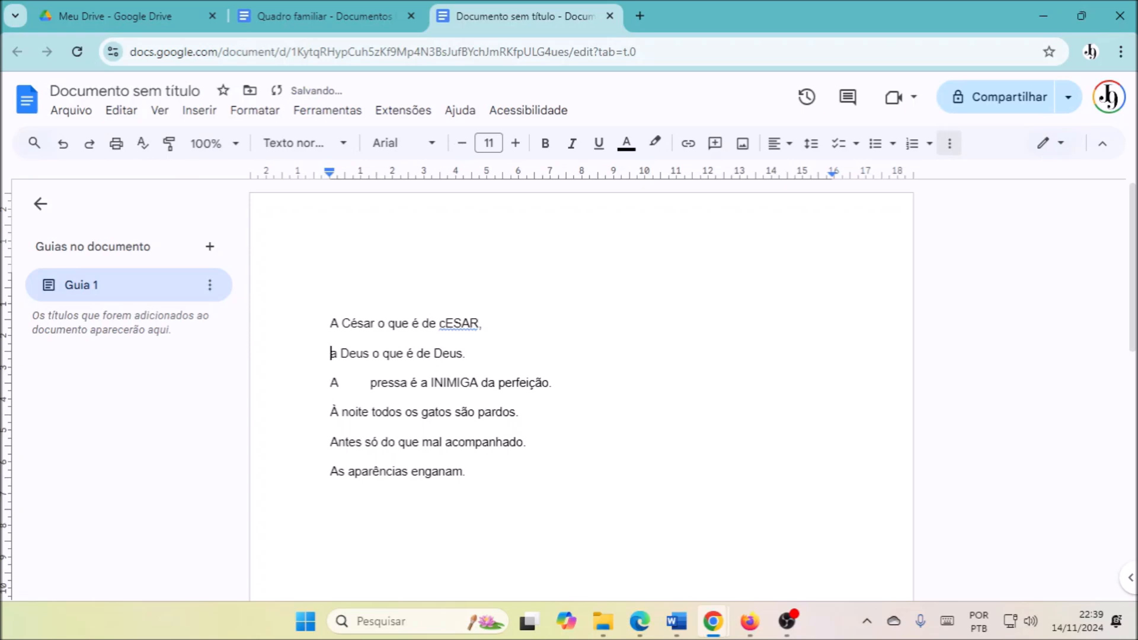
{"action": "key", "text": "Up"}
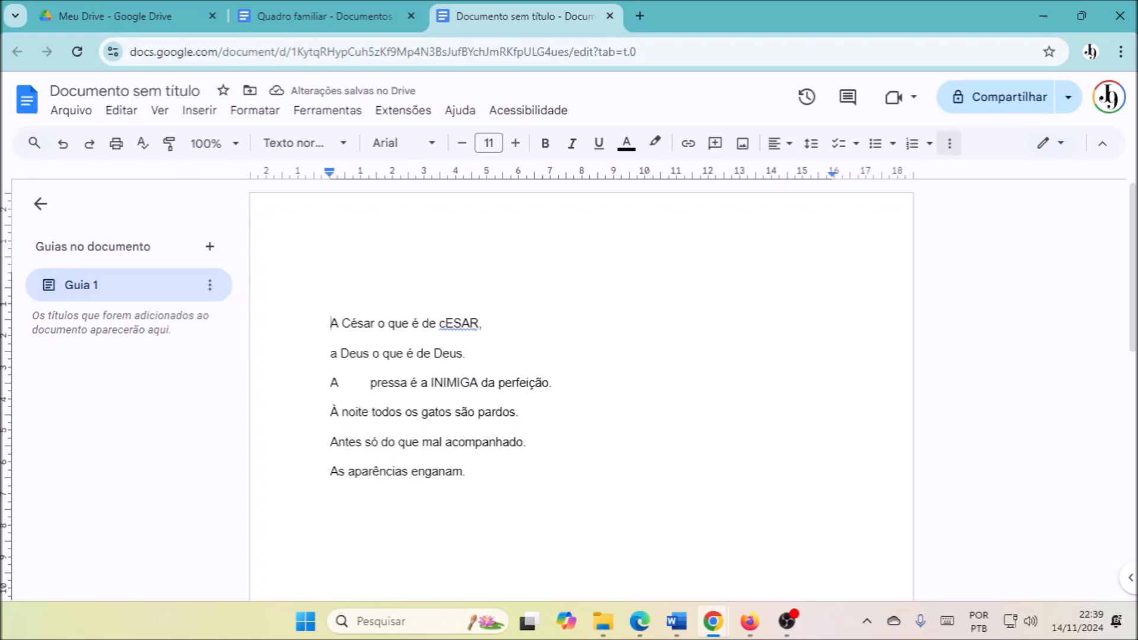
{"action": "key", "text": "Down"}
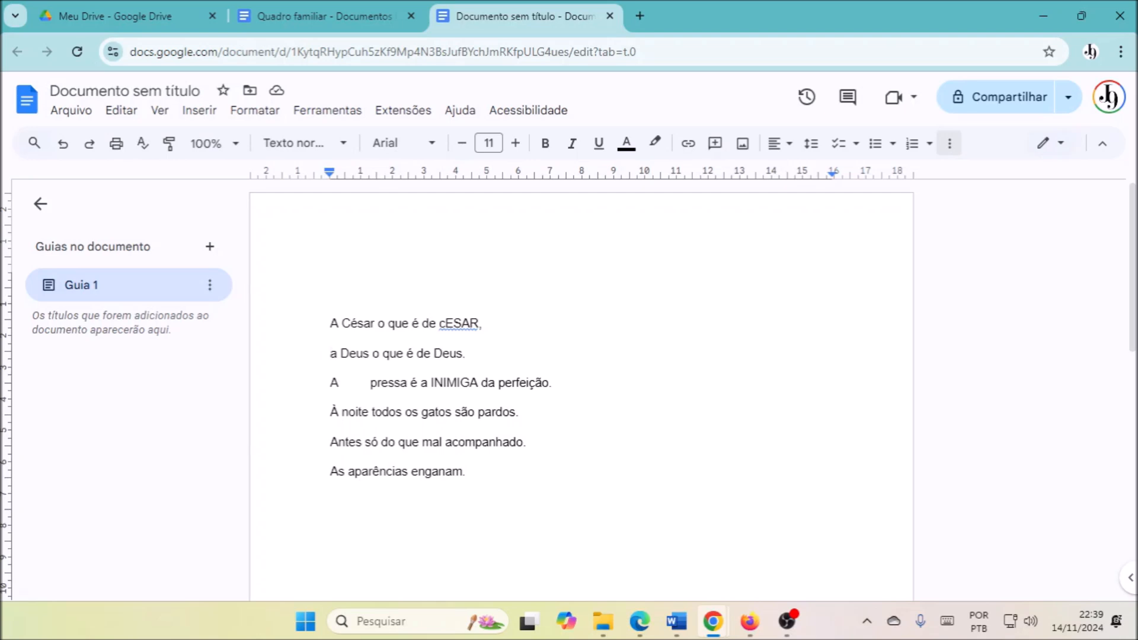
Copy the line "À noite todos os gatos são pardos." and paste it into the blank line at the document's beginning.
{"action": "left_click", "coordinate": [331, 383]}
{"action": "left_click", "coordinate": [331, 412]}
{"action": "key", "text": "shift+Down"}
{"action": "key", "text": "ctrl+c"}
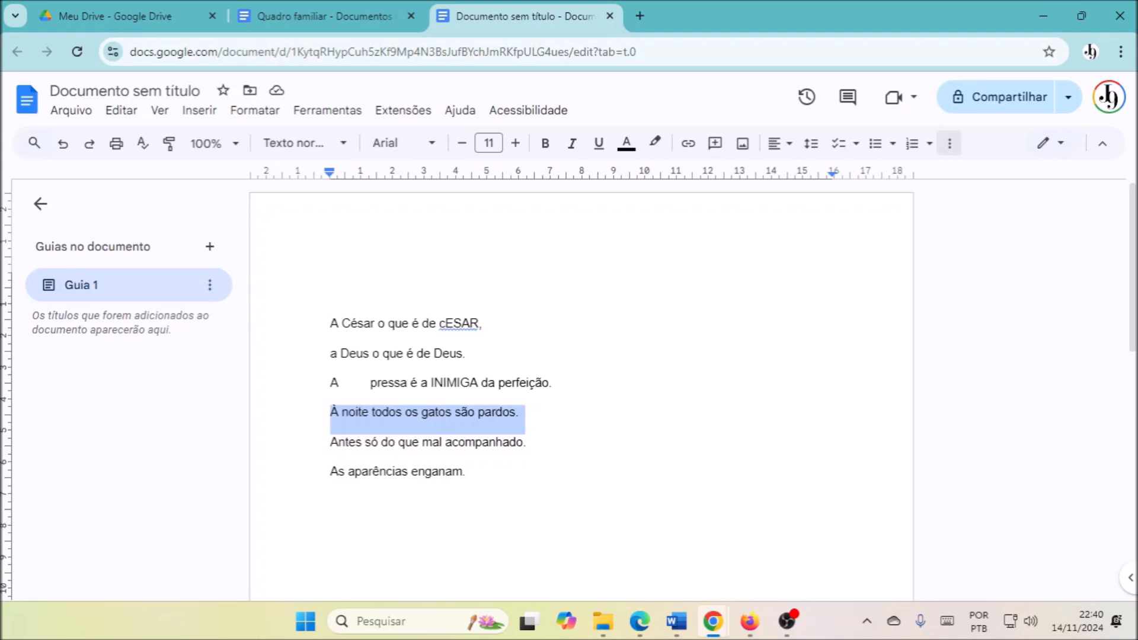
{"action": "key", "text": "ctrl+Home"}
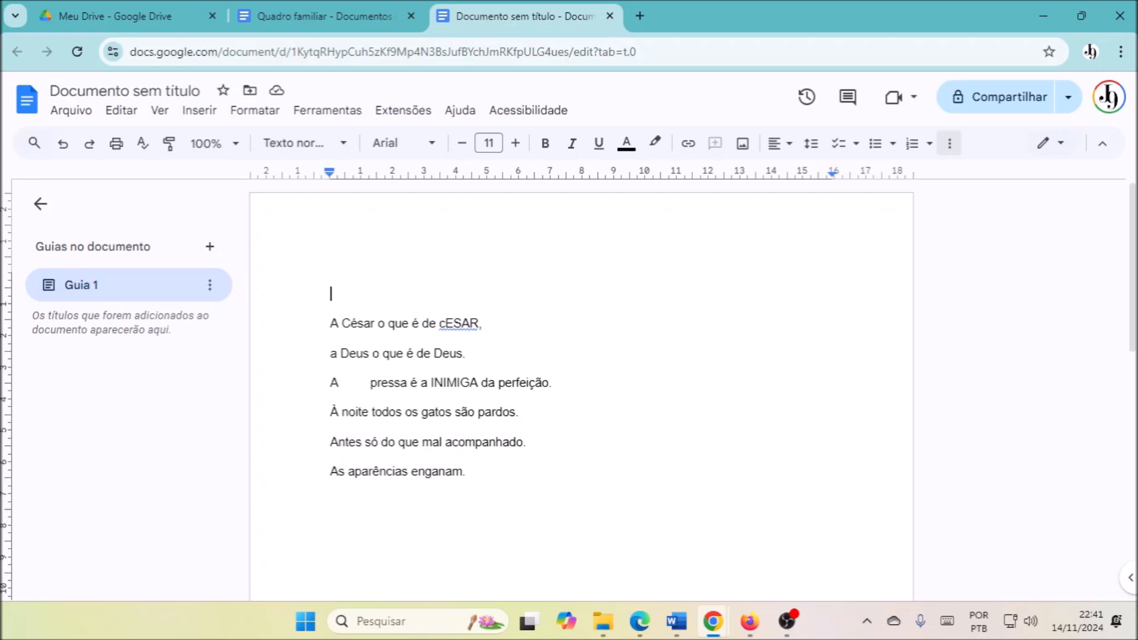
{"action": "key", "text": "ctrl+v"}
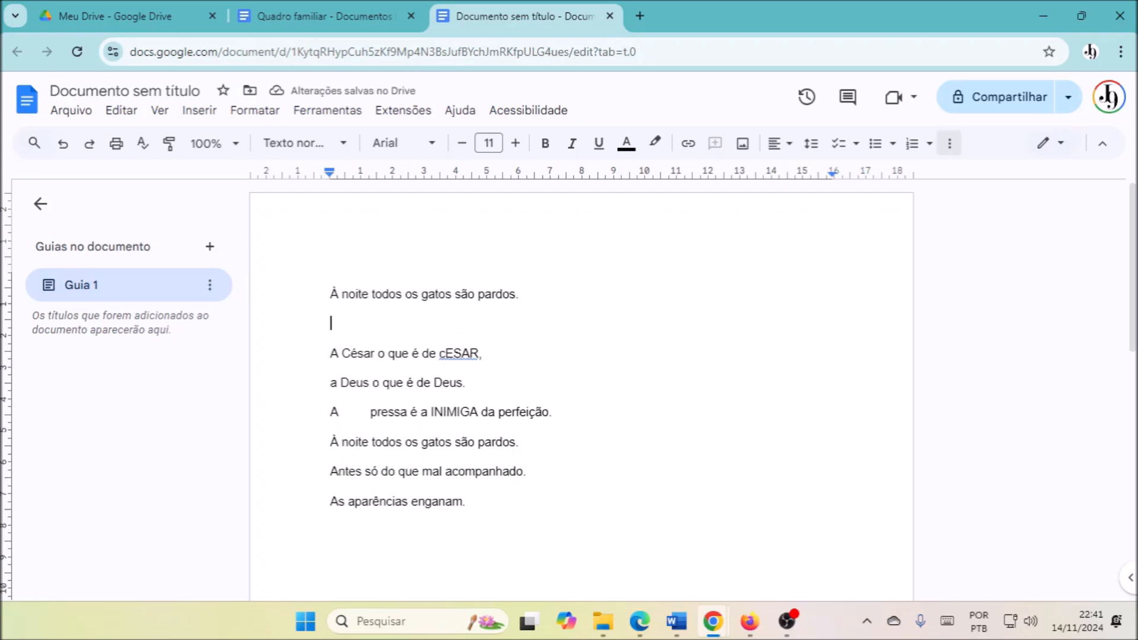
{"action": "key", "text": "Up"}
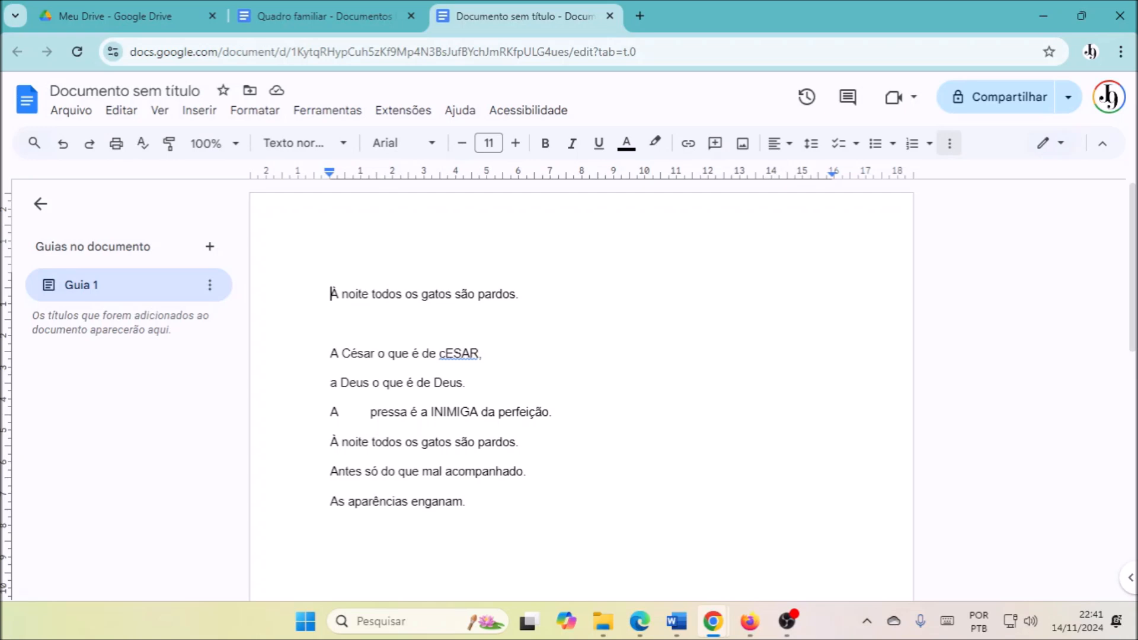
Cut the whole line "Antes só do que mal acompanhado." from the list of proverbs.
{"action": "key", "text": "Down"}
{"action": "key", "text": "Down"}
{"action": "key", "text": "Down"}
{"action": "key", "text": "Down"}
{"action": "key", "text": "Down"}
{"action": "key", "text": "Down"}
{"action": "key", "text": "shift+Down"}
{"action": "key", "text": "ctrl+c"}
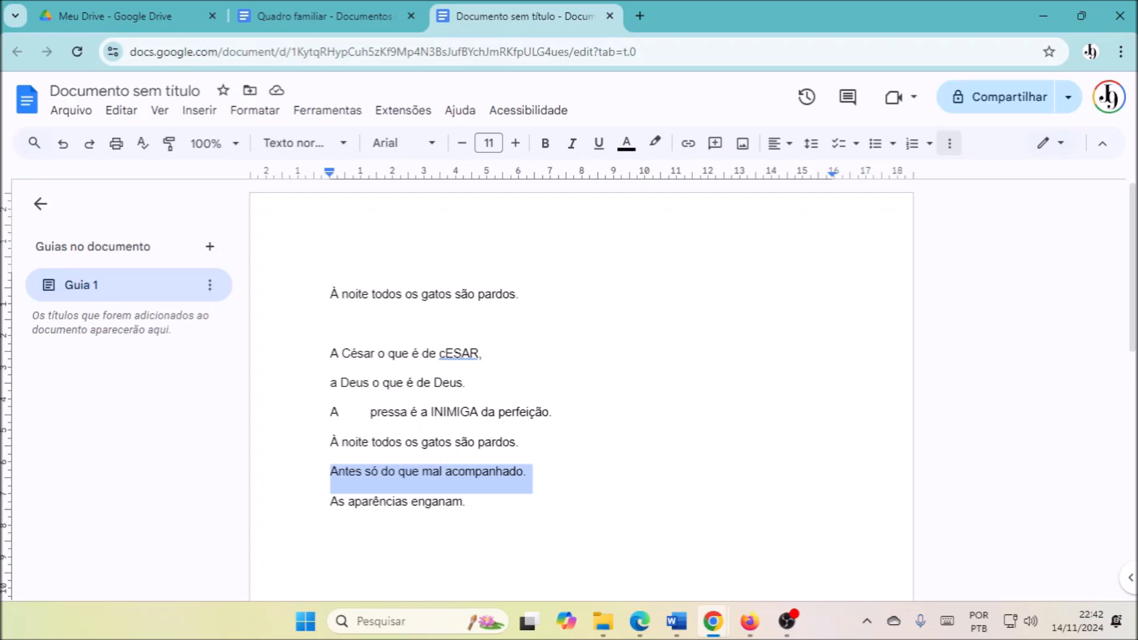
{"action": "key", "text": "BackSpace"}
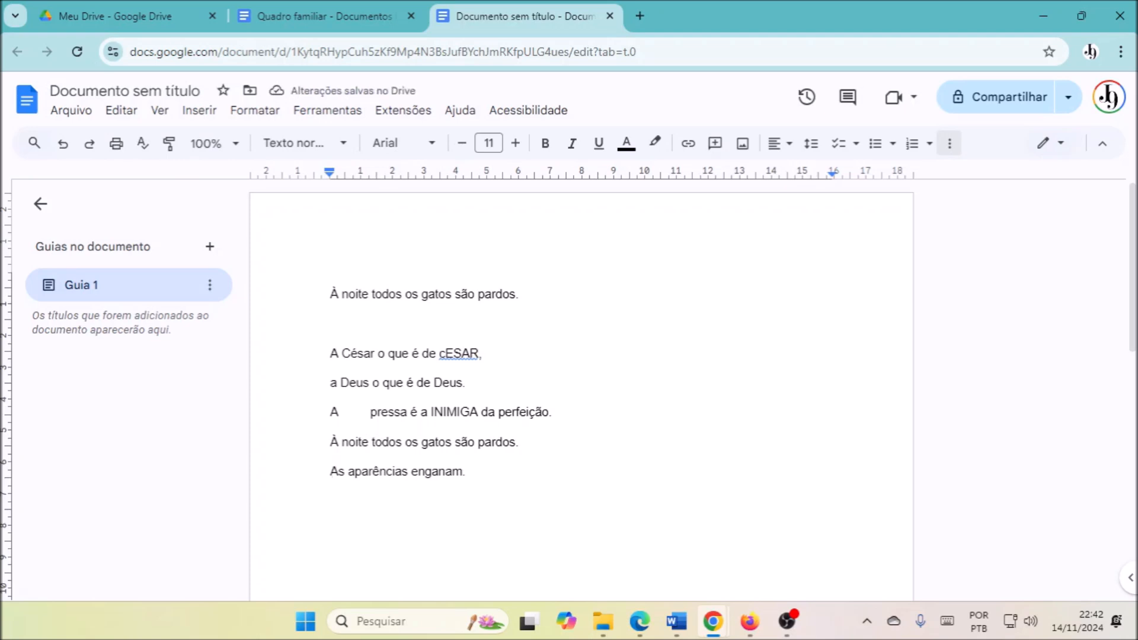
Insert a new line at the beginning of the document and paste "Antes só do que mal acompanhado." there.
{"action": "key", "text": "ctrl+Home"}
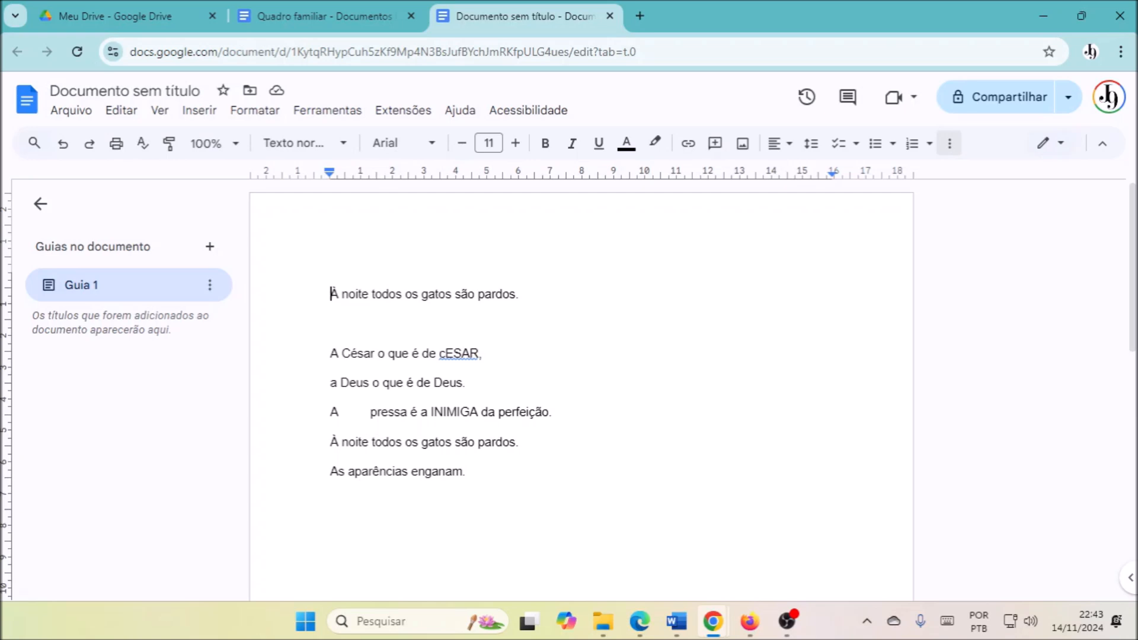
{"action": "key", "text": "Return"}
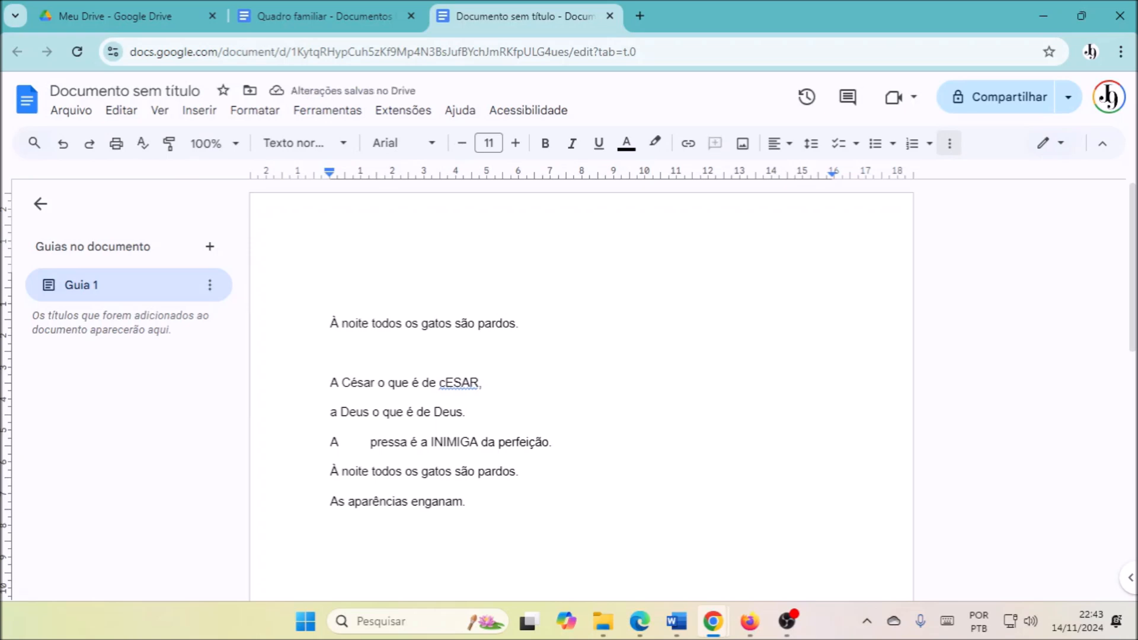
{"action": "key", "text": "Down"}
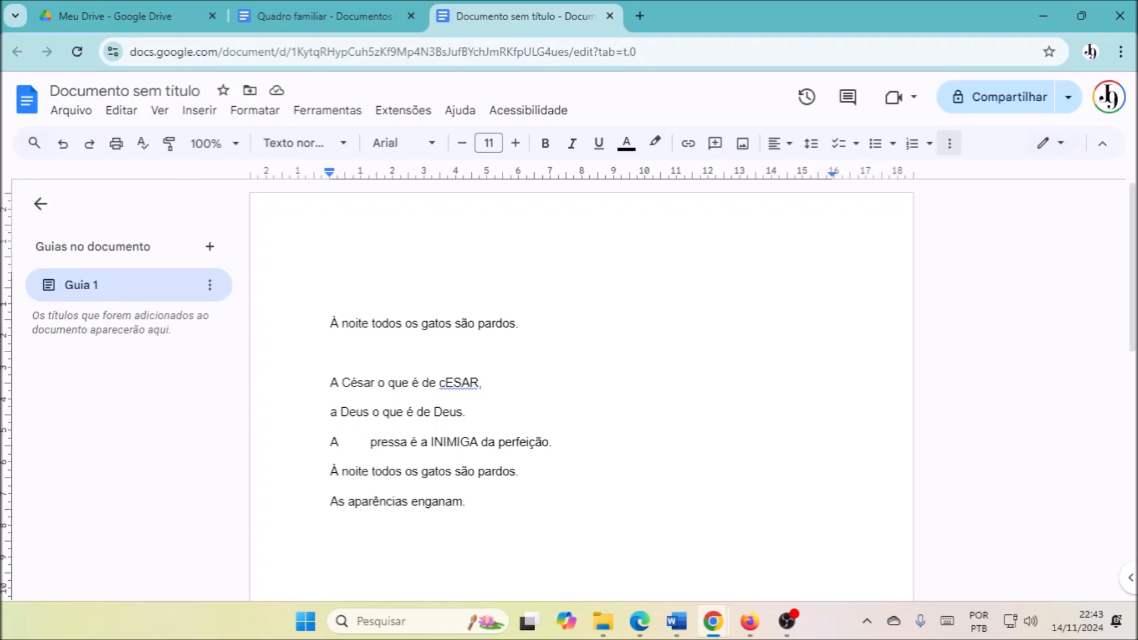
{"action": "key", "text": "Up"}
{"action": "key", "text": "ctrl+v"}
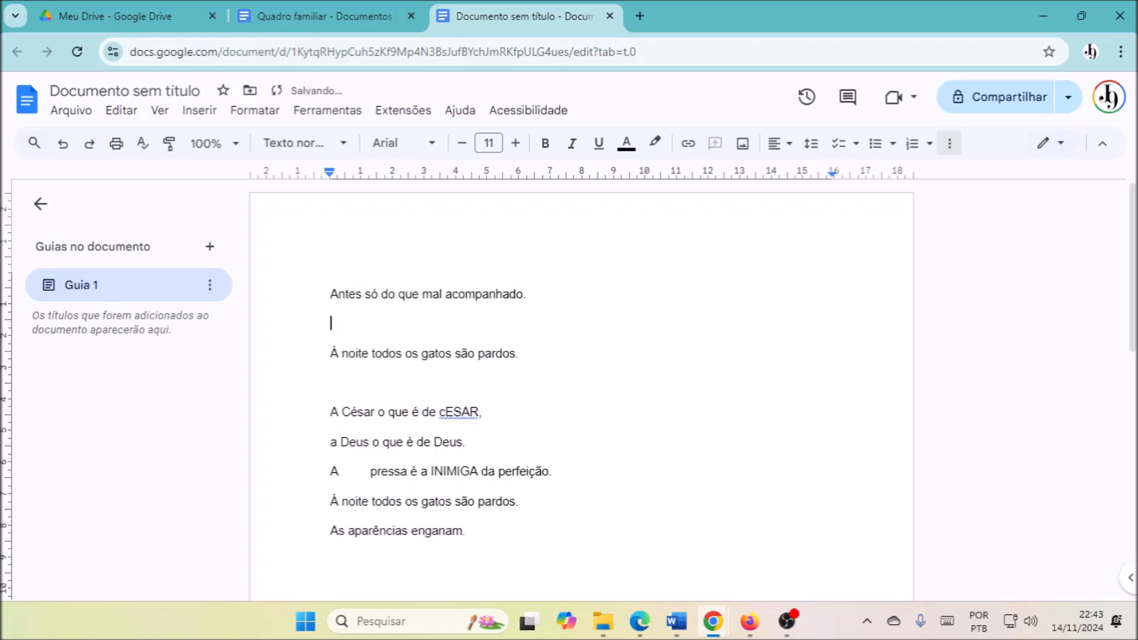
Review the document line by line from the first proverb down to the last.
{"action": "key", "text": "Up"}
{"action": "key", "text": "Down"}
{"action": "key", "text": "Down"}
{"action": "key", "text": "Down"}
{"action": "key", "text": "Down"}
{"action": "key", "text": "Down"}
{"action": "key", "text": "Down"}
{"action": "key", "text": "Down"}
{"action": "key", "text": "Down"}
Delete the blank line between "Antes só do que mal acompanhado." and "À noite todos os gatos são pardos.".
{"action": "key", "text": "ctrl+Home"}
{"action": "left_click", "coordinate": [330, 322]}
{"action": "key", "text": "Delete"}
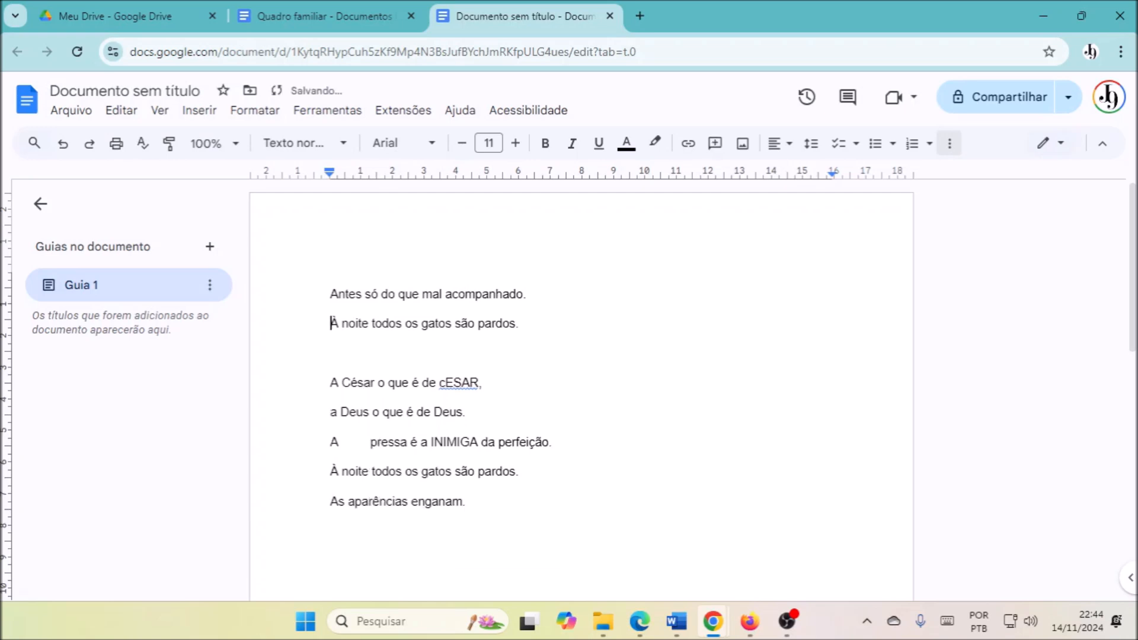
Select the line "Antes só do que mal acompanhado.", look through the available editing commands, and clear the selection.
{"action": "key", "text": "Up"}
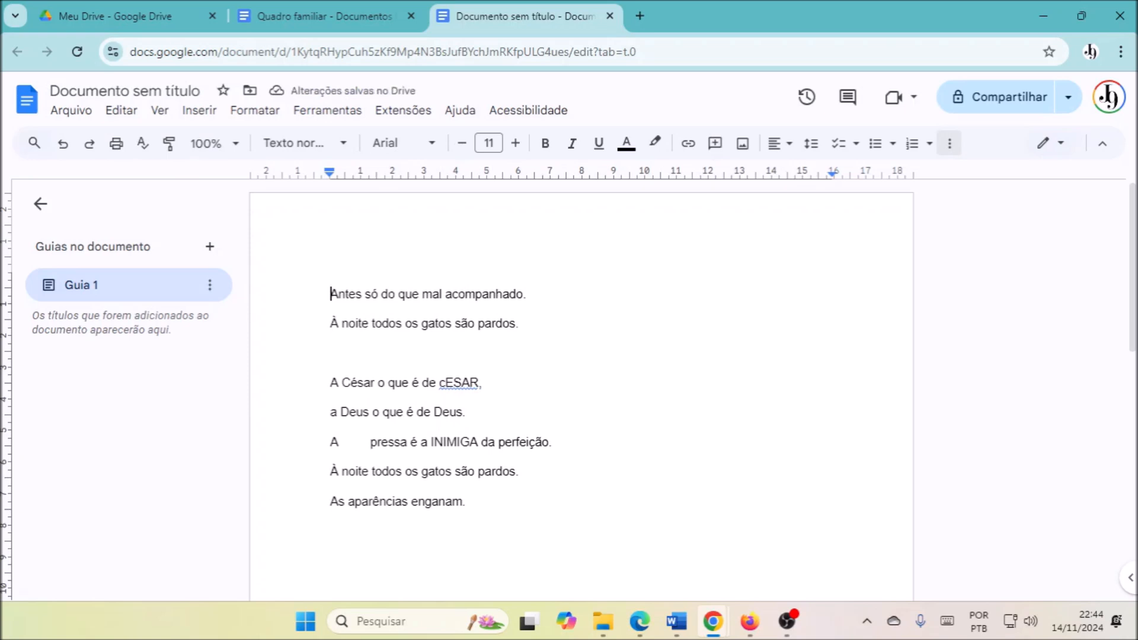
{"action": "key", "text": "Down"}
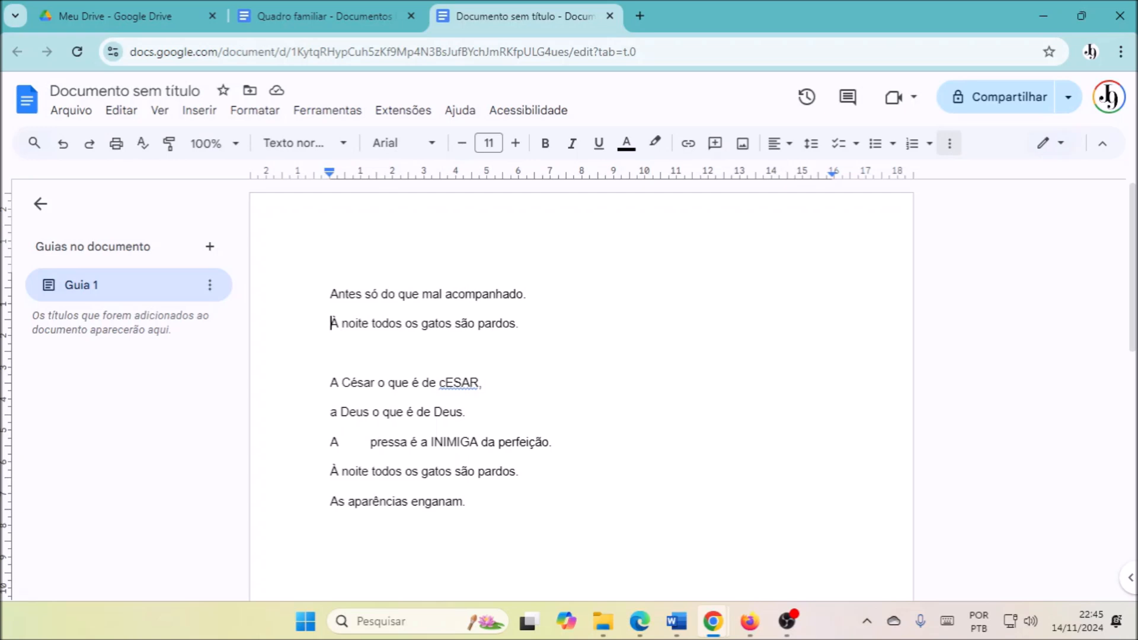
{"action": "left_click", "coordinate": [331, 294]}
{"action": "key", "text": "shift+Down"}
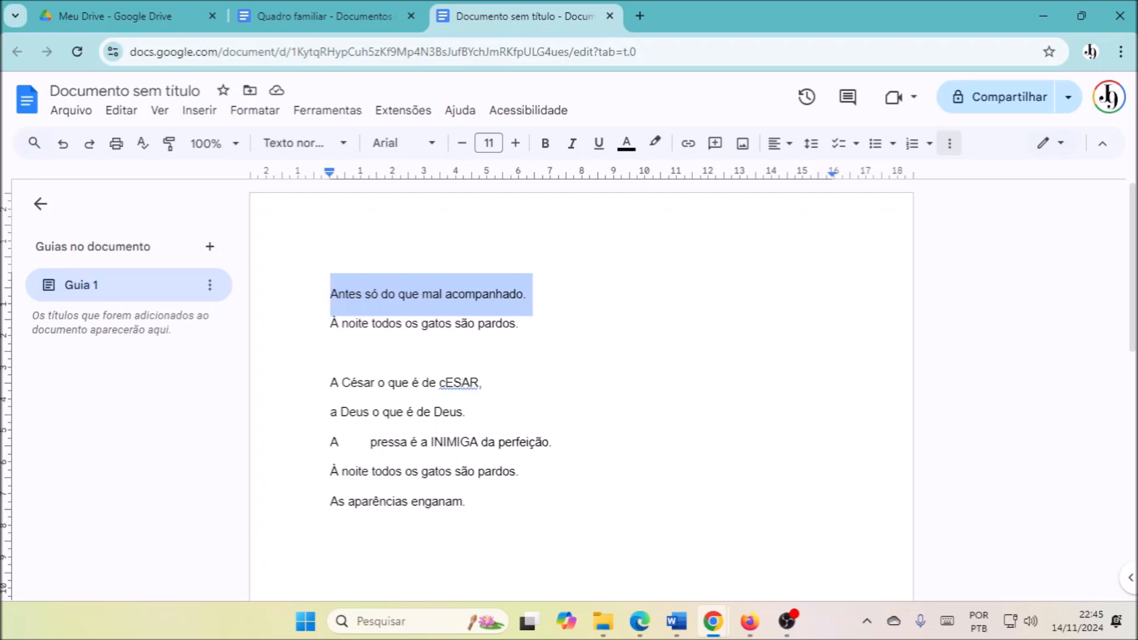
{"action": "key", "text": "alt+e"}
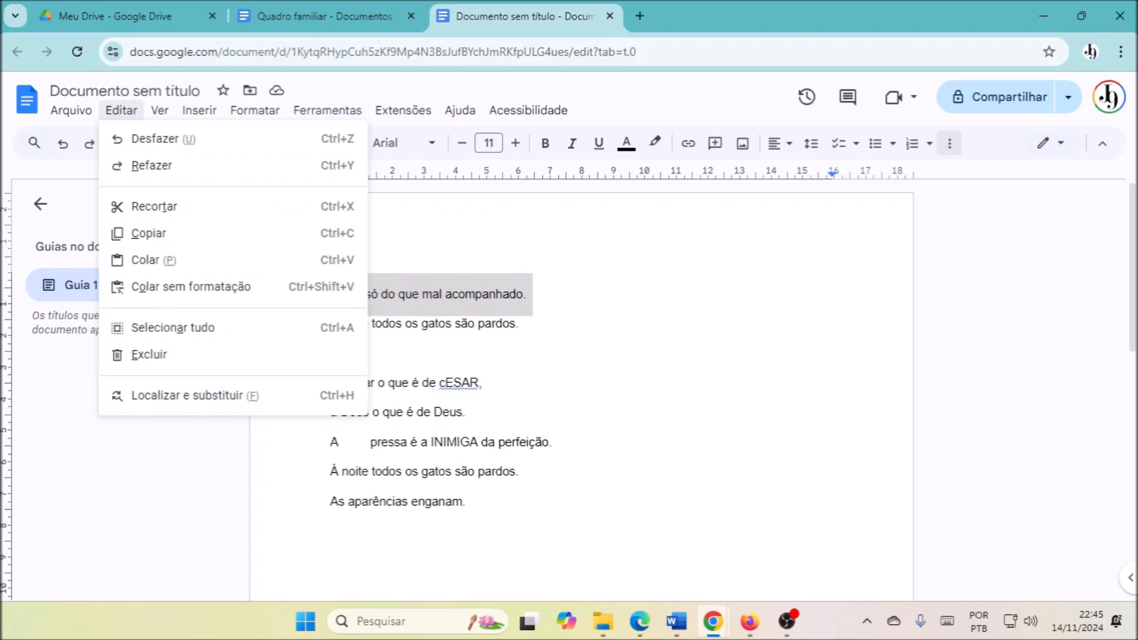
{"action": "key", "text": "Down"}
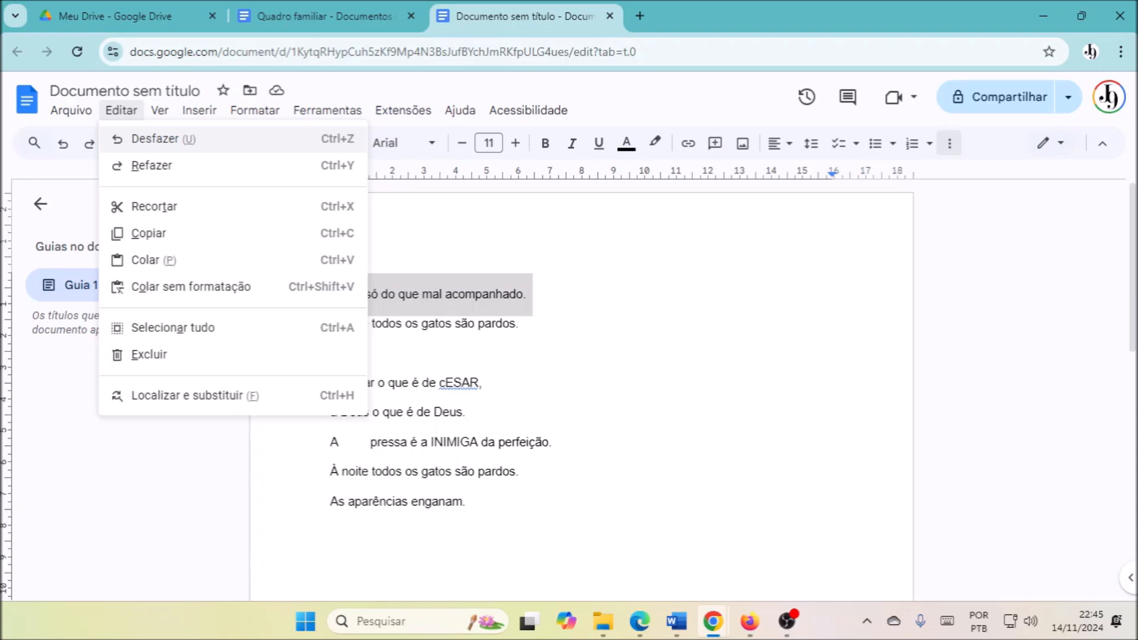
{"action": "key", "text": "Down"}
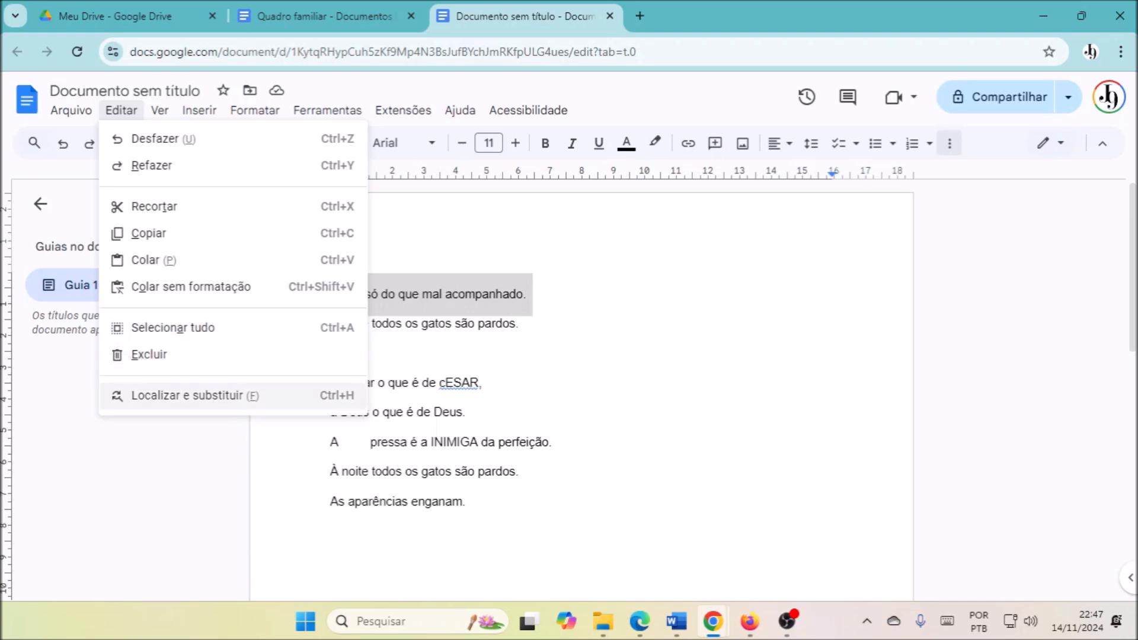
{"action": "key", "text": "Escape"}
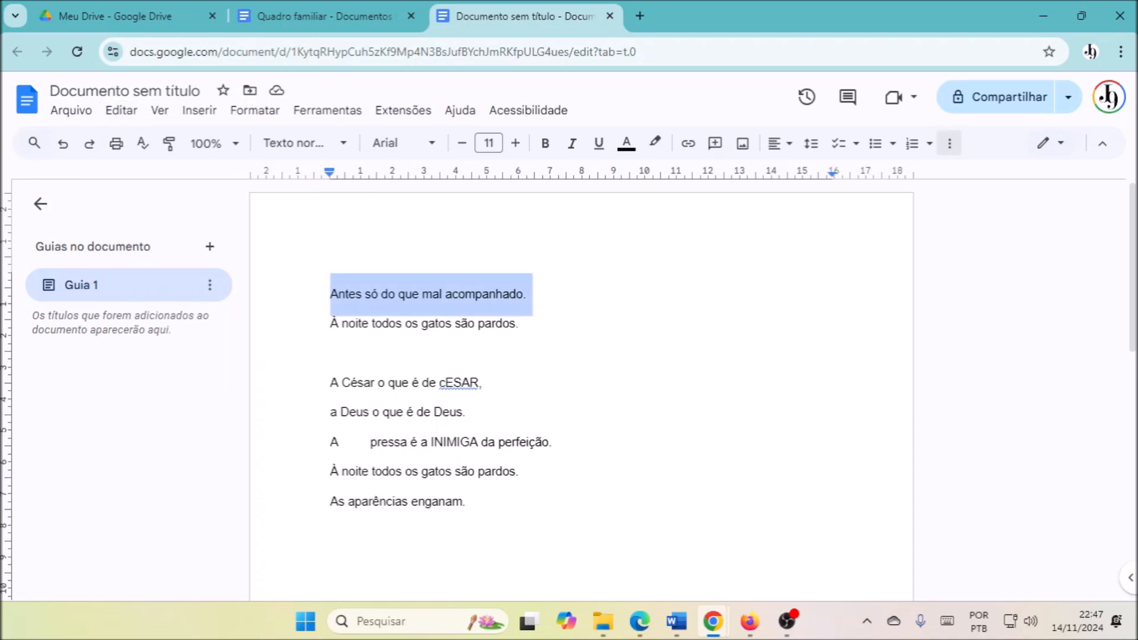
{"action": "left_click", "coordinate": [519, 324]}
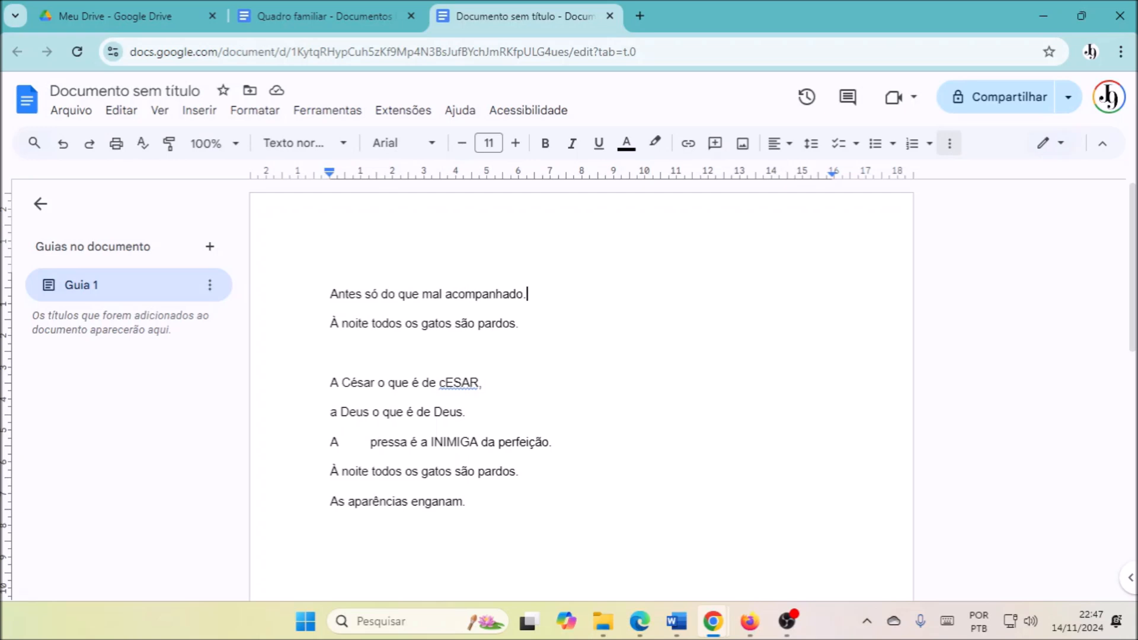
Replace the entire document text with "A" and a new line, and undo the replacement.
{"action": "key", "text": "ctrl+a"}
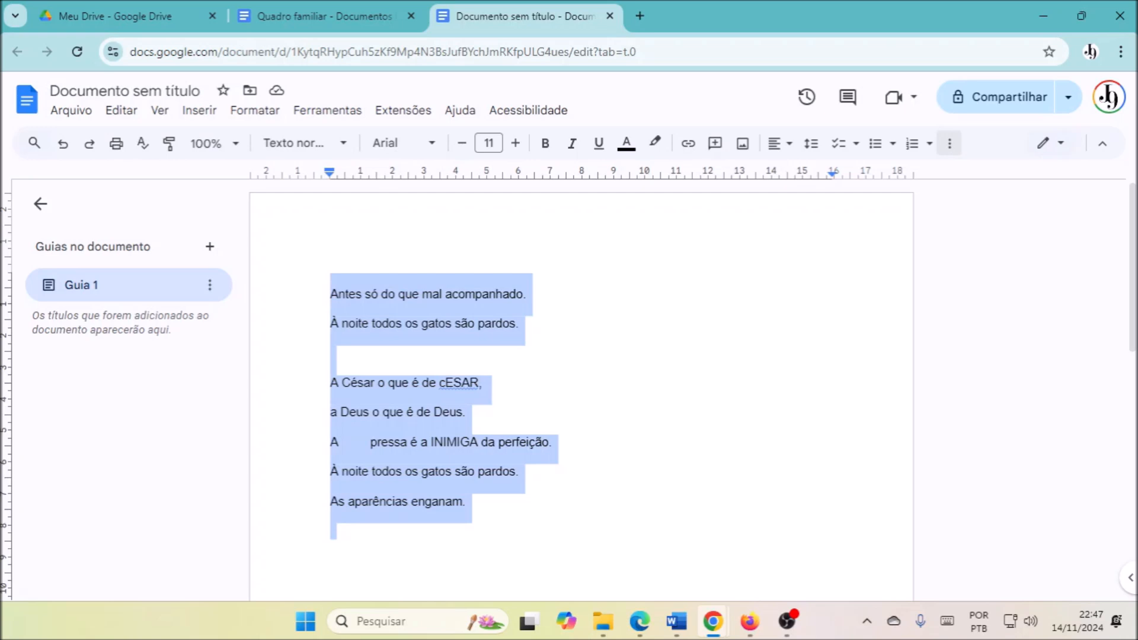
{"action": "type", "text": "A"}
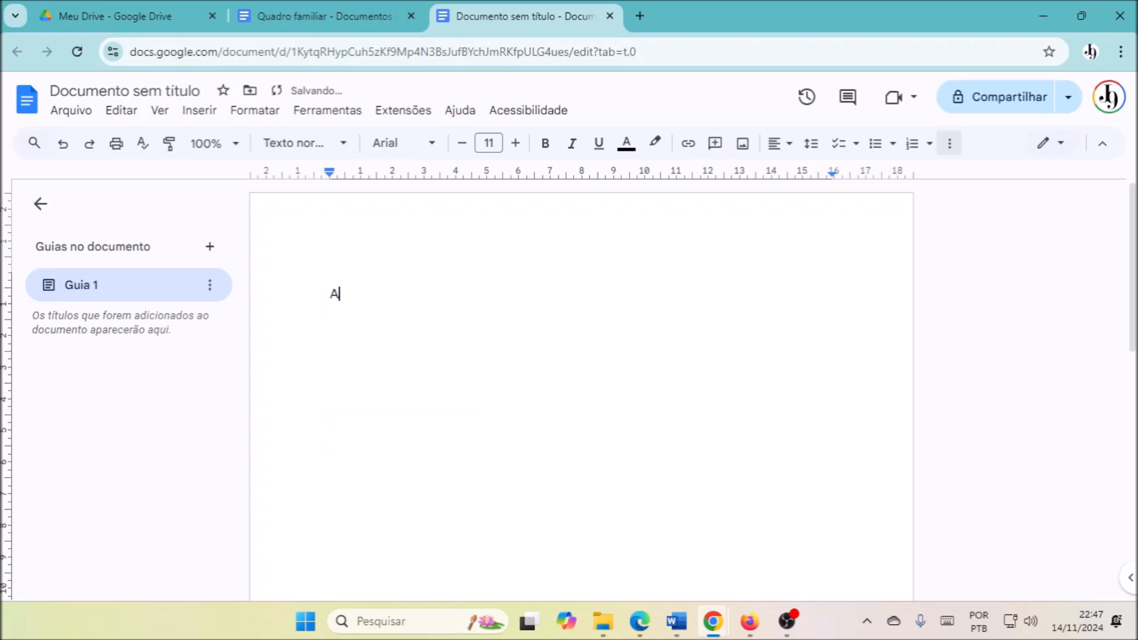
{"action": "key", "text": "Return"}
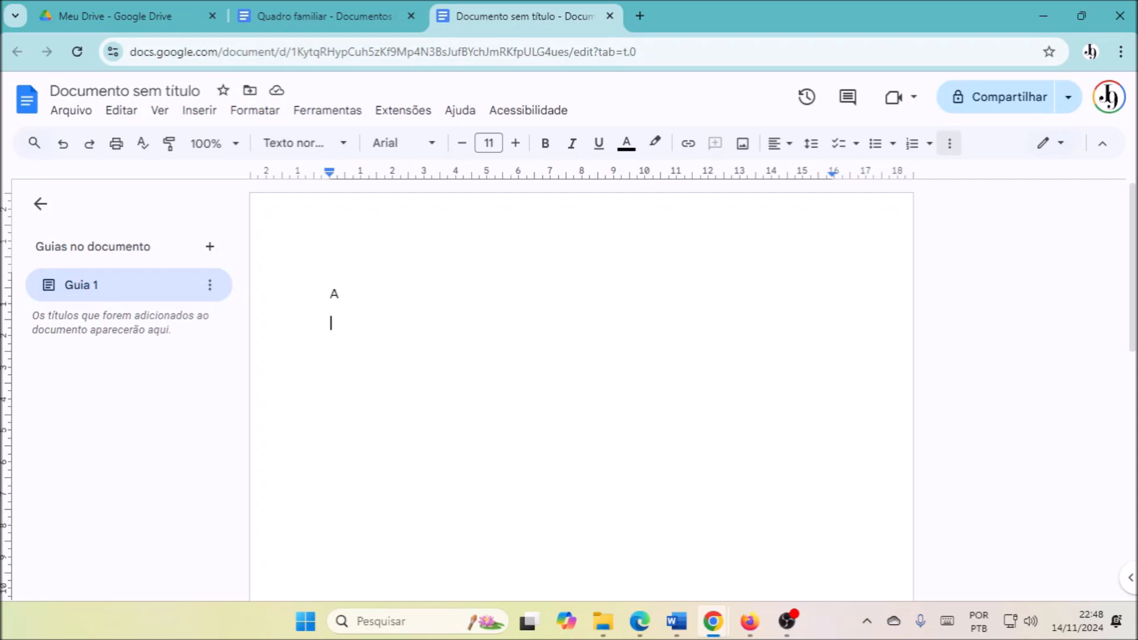
{"action": "key", "text": "ctrl+z"}
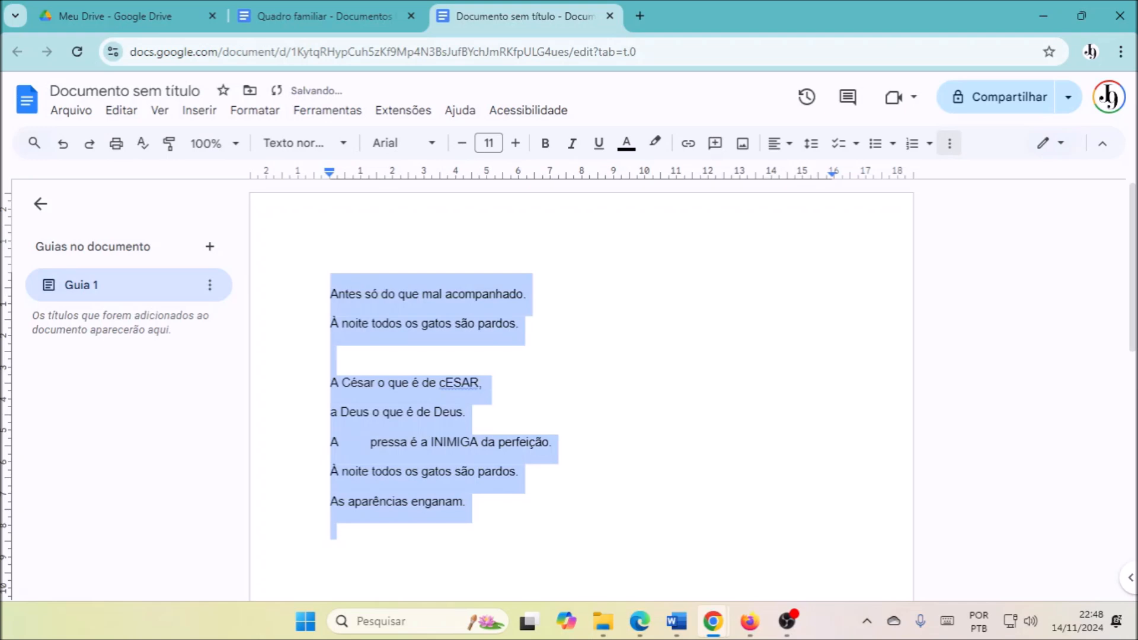
{"action": "key", "text": "ctrl+Home"}
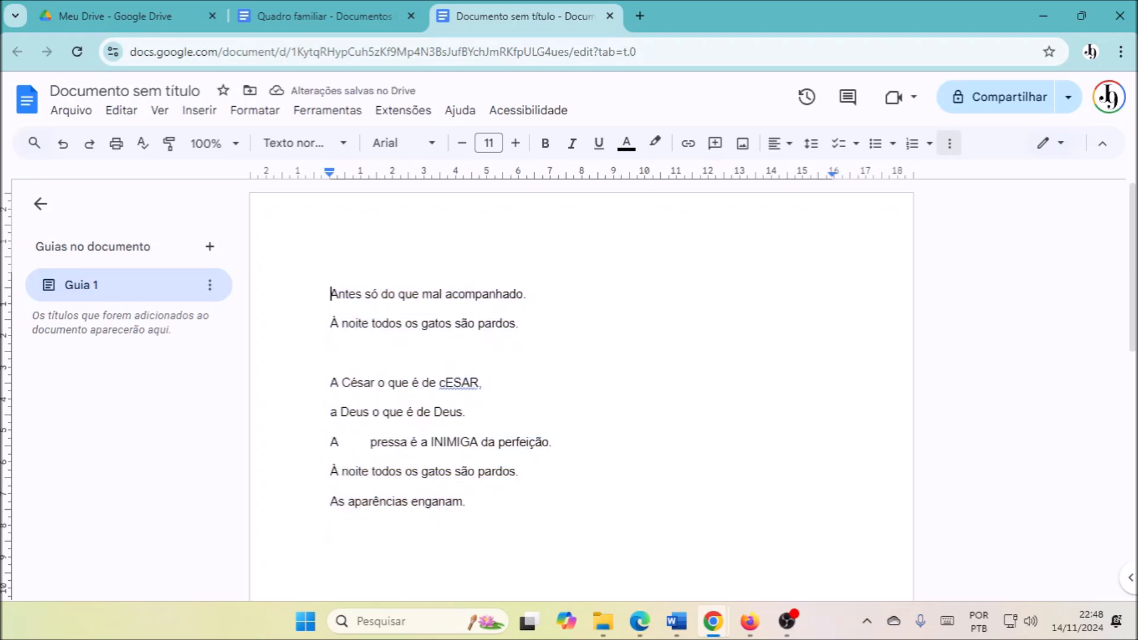